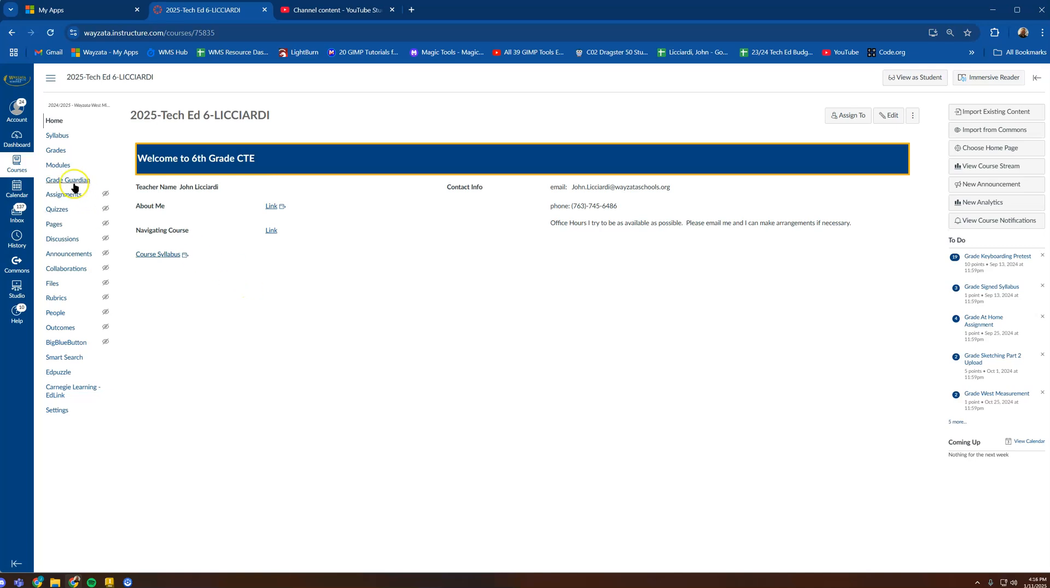
# Open the Tray project instructions from the course modules as a full Google Docs document and view its cut list
pyautogui.click(64, 166)
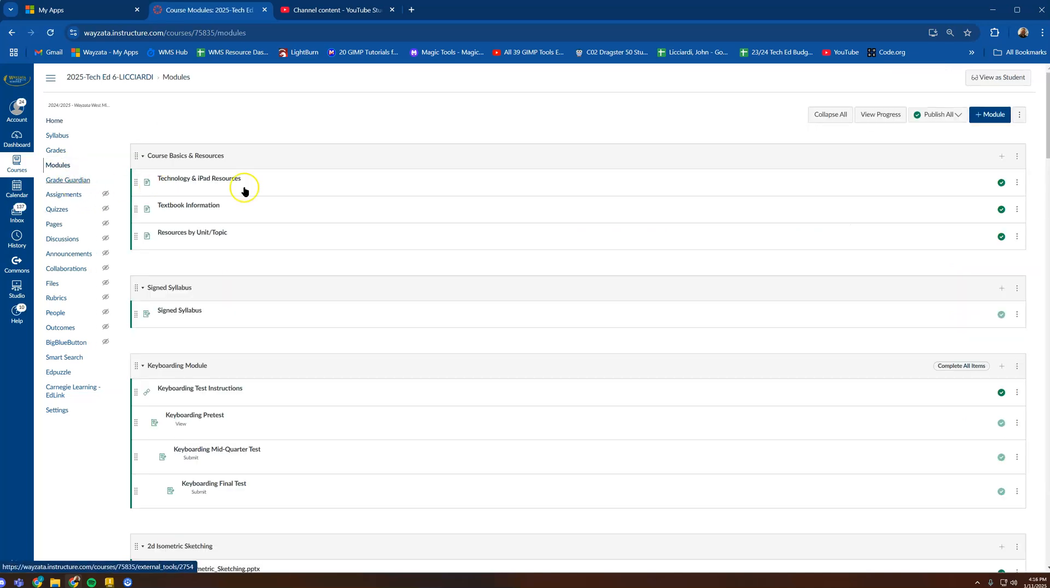
pyautogui.moveTo(1046, 106); pyautogui.dragTo(1045, 427)
pyautogui.click(159, 136)
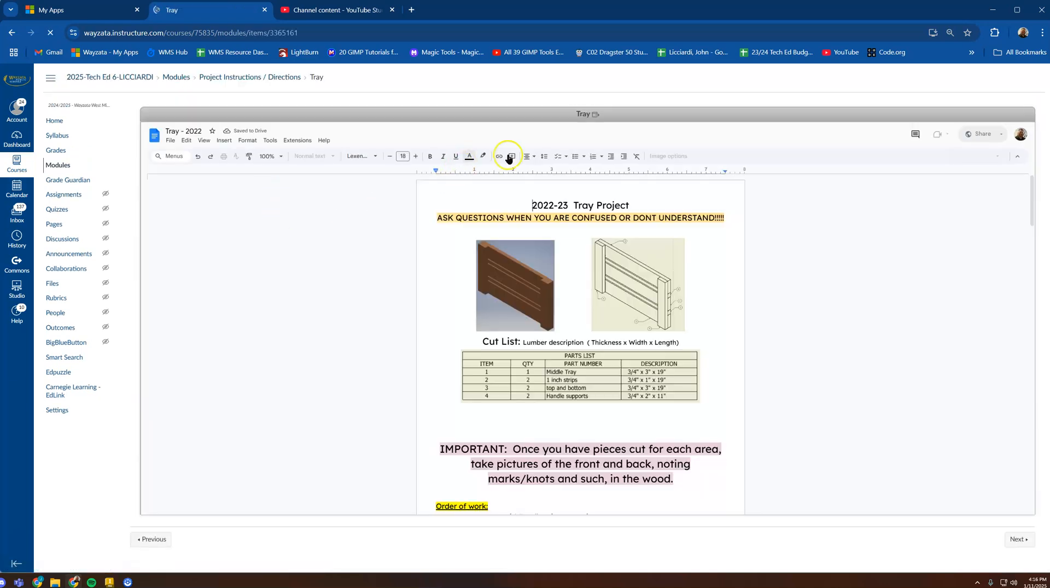
pyautogui.click(585, 111)
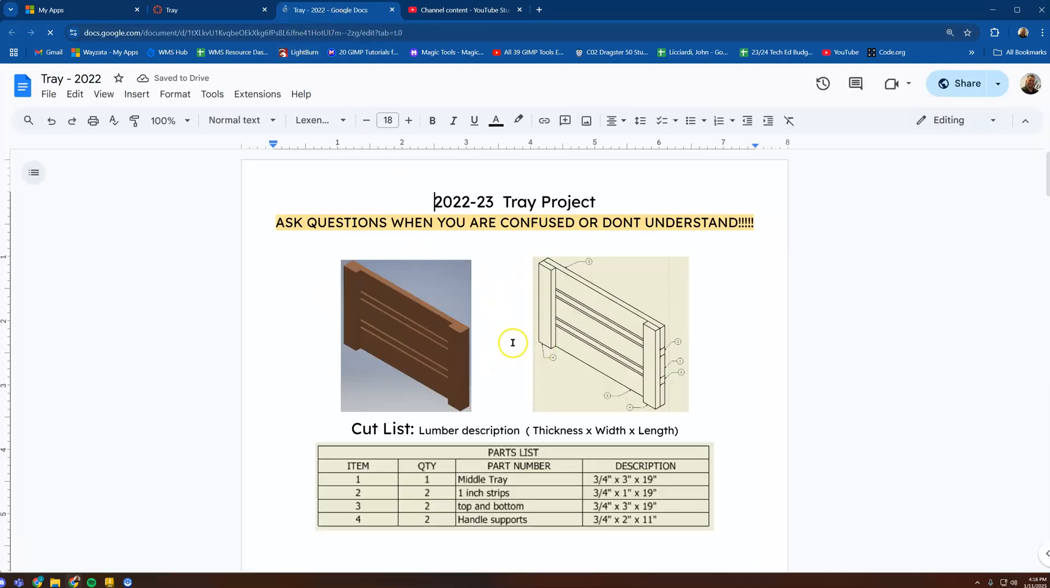
pyautogui.scroll(-1, 512, 339)
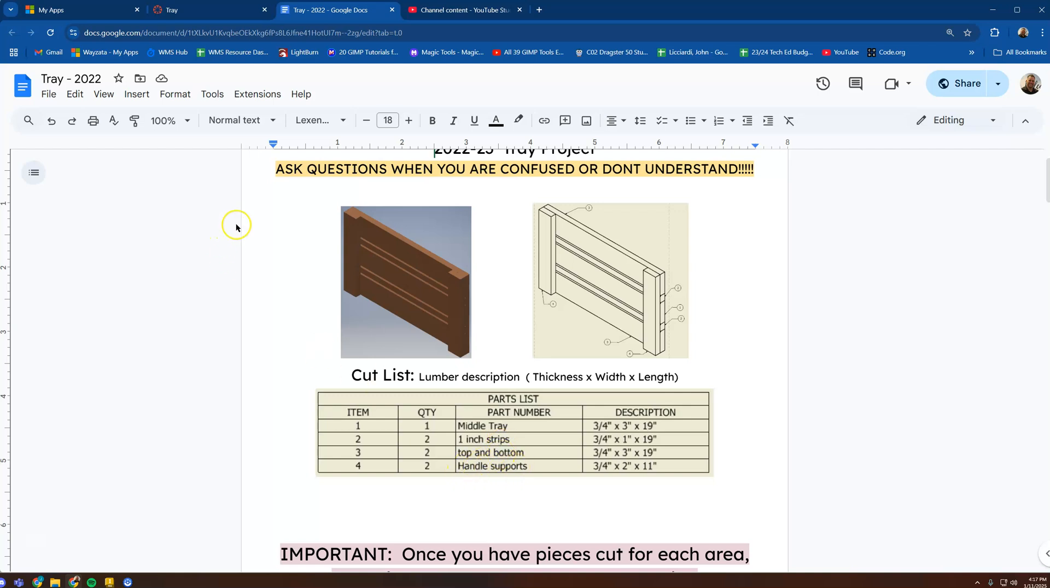
# Switch to Inventor and close the bulldog assembly drawing, saving it in its project folder
pyautogui.click(109, 581)
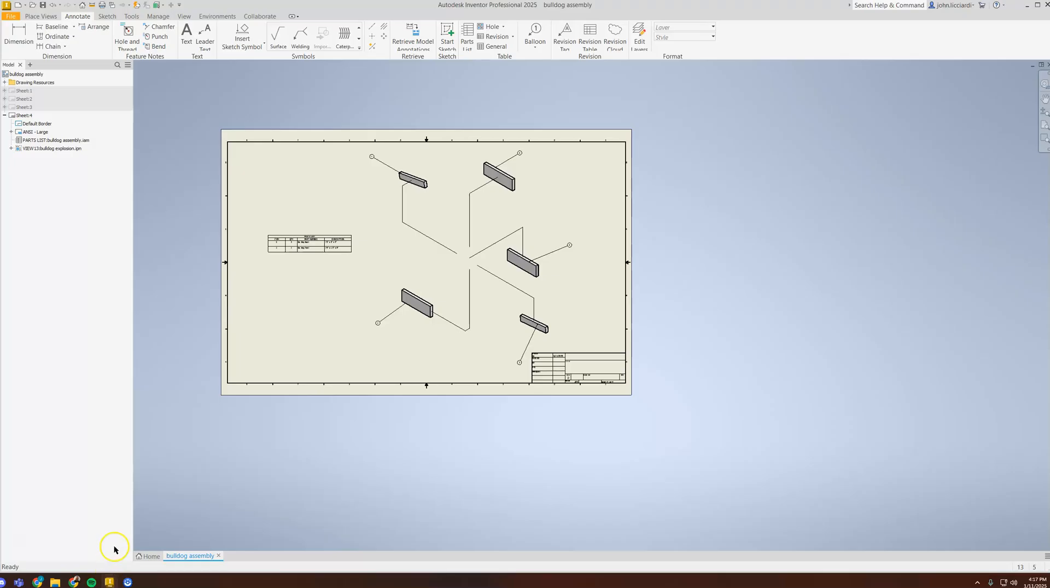
pyautogui.click(1049, 65)
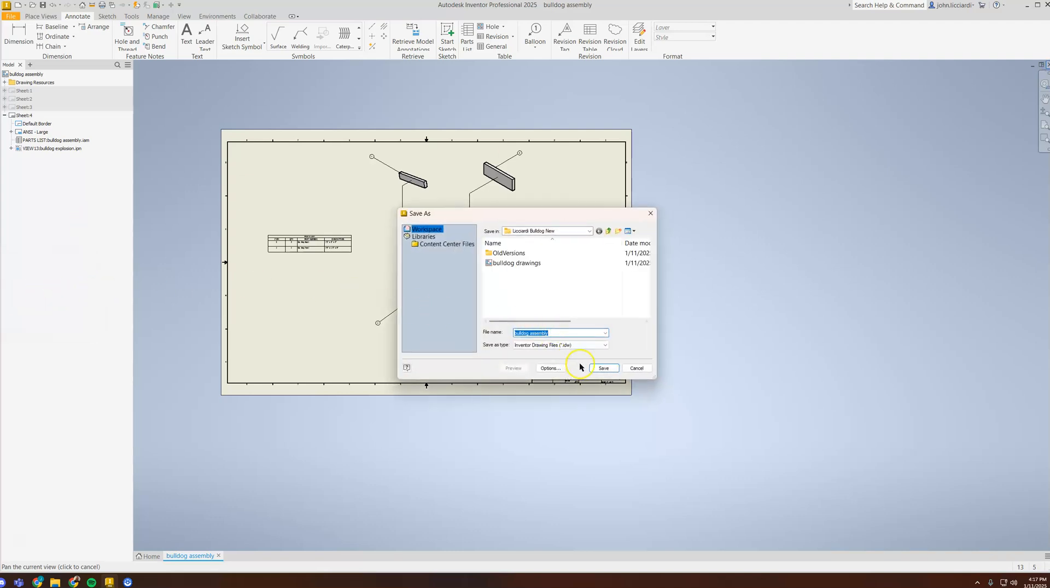
pyautogui.click(607, 367)
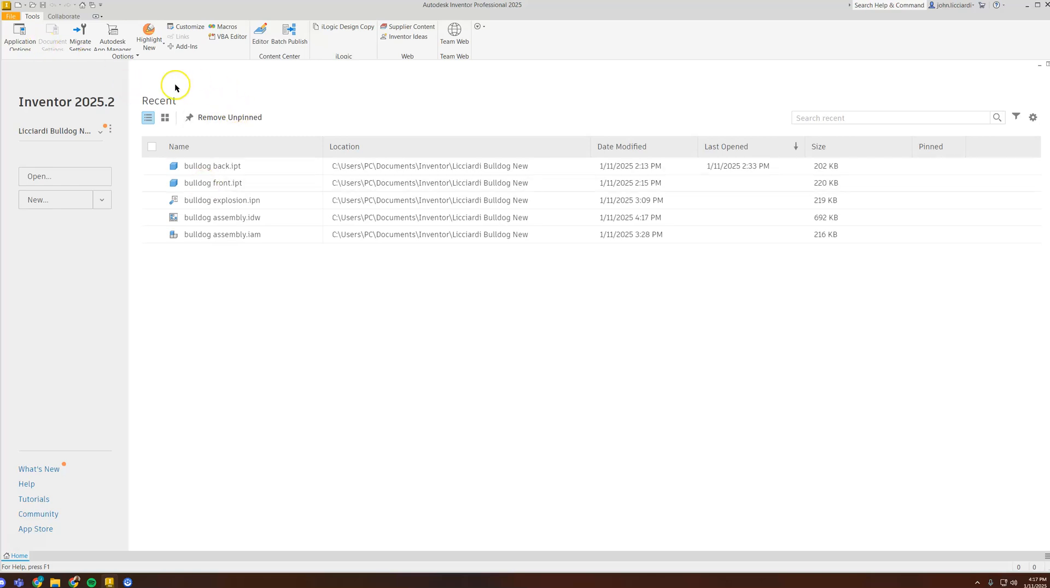
# Create a new single-user project named with the teacher's surname followed by "Tray", letting Inventor create its folder
pyautogui.click(93, 7)
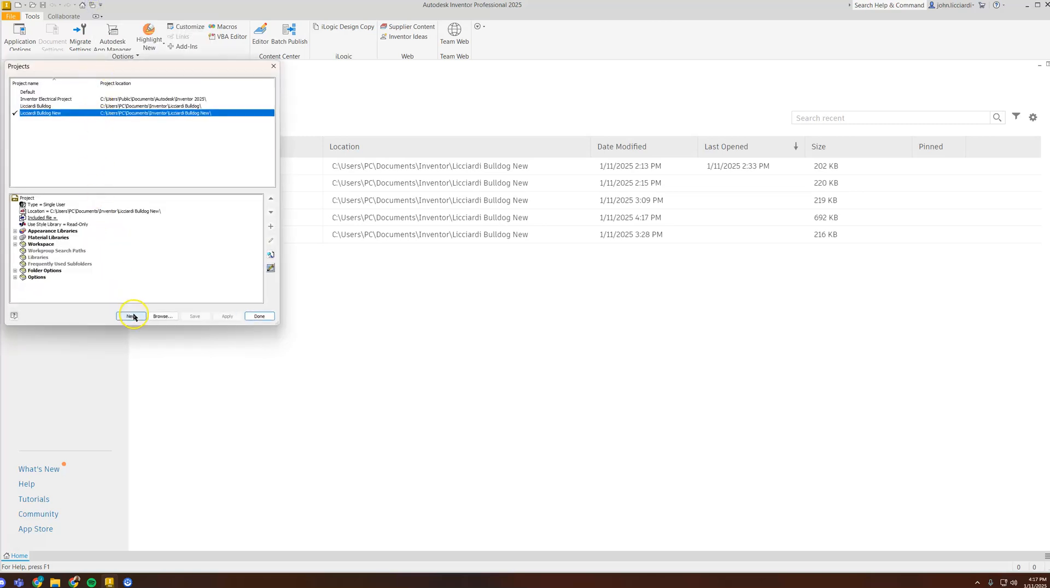
pyautogui.click(132, 318)
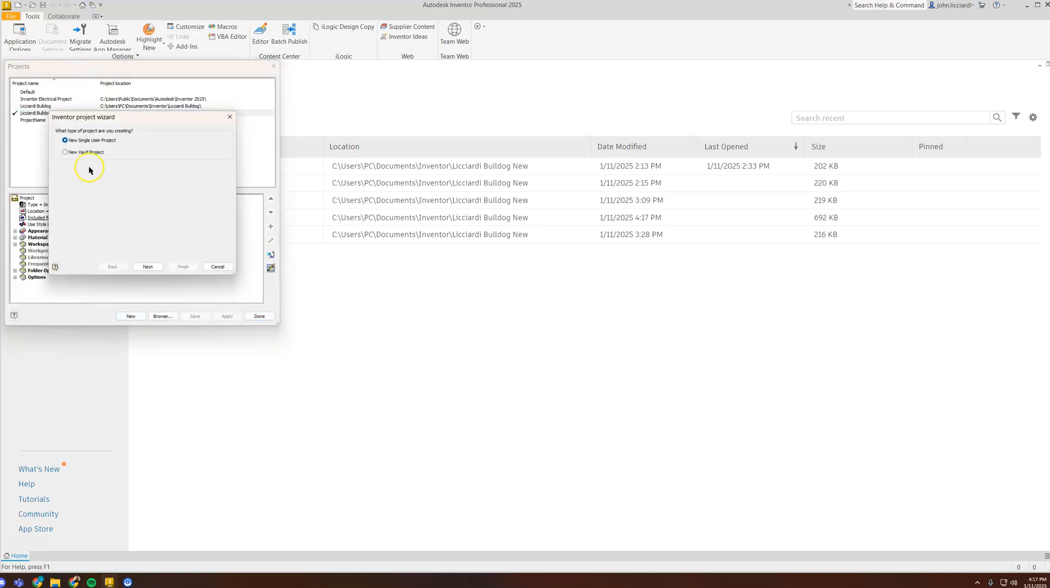
pyautogui.click(148, 266)
pyautogui.moveTo(94, 146); pyautogui.dragTo(14, 146)
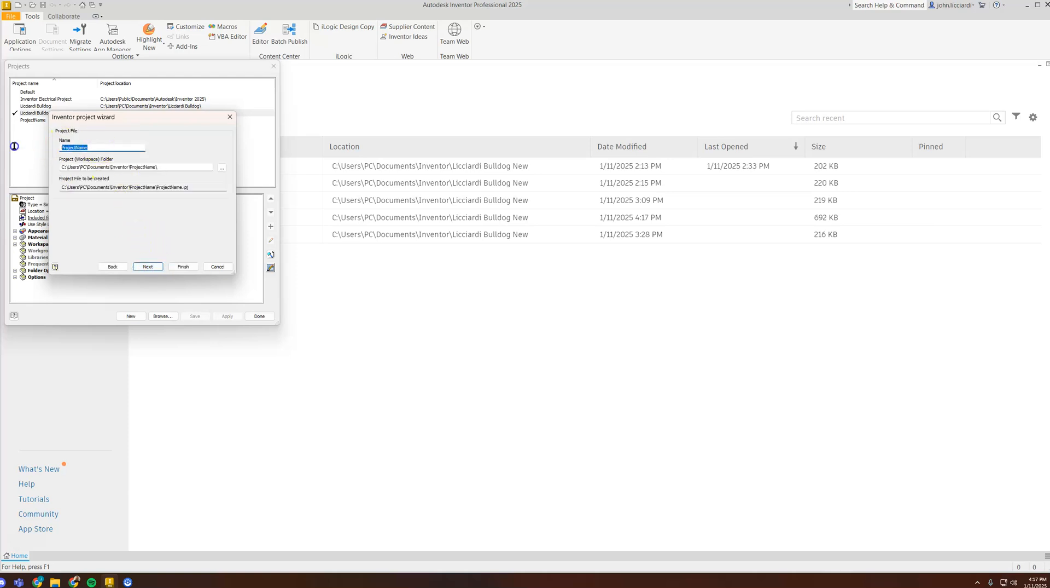
pyautogui.write('Licciardi Tray')
pyautogui.press('Return')
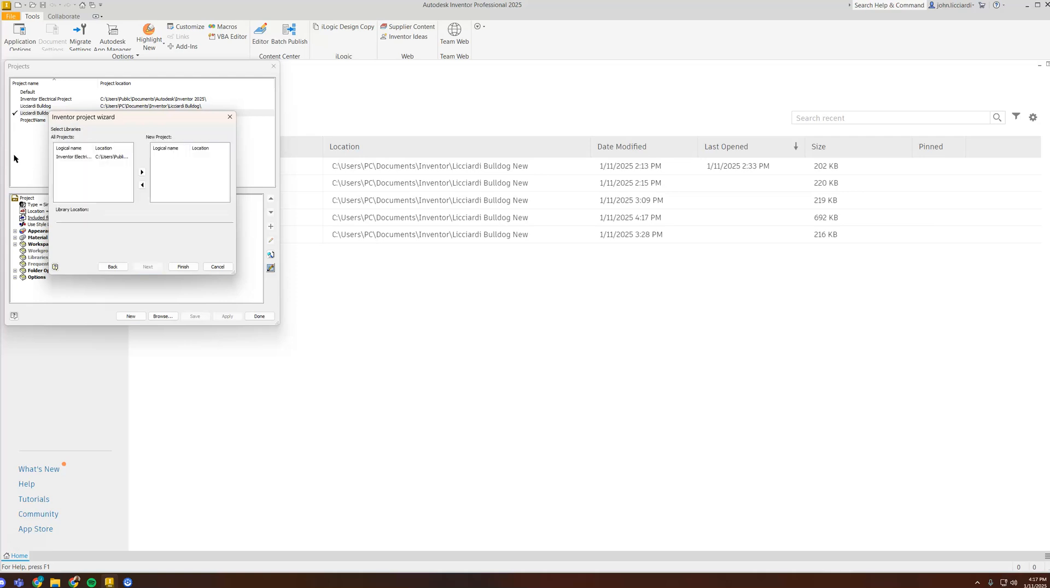
pyautogui.click(112, 266)
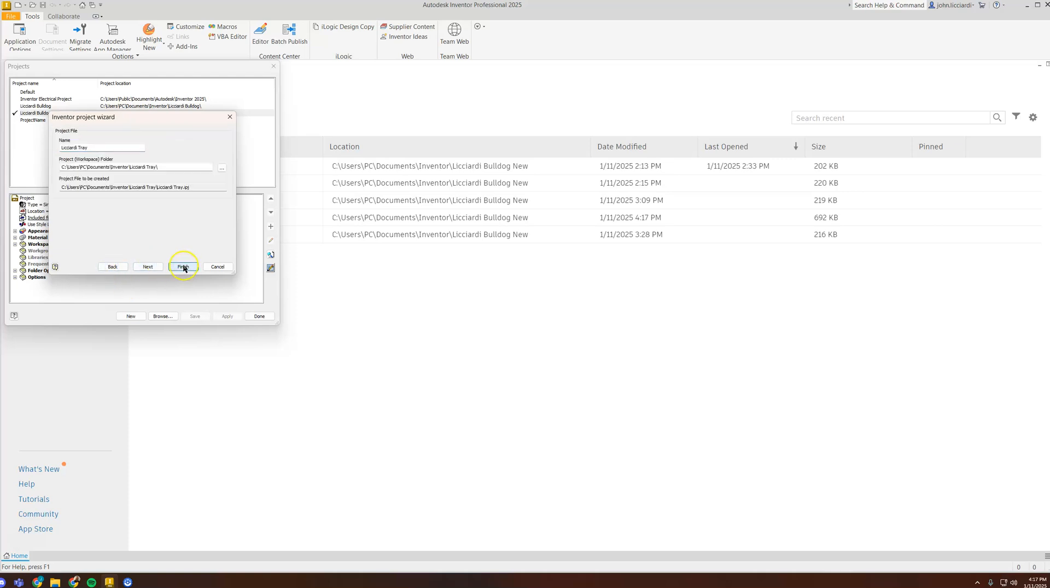
pyautogui.click(180, 266)
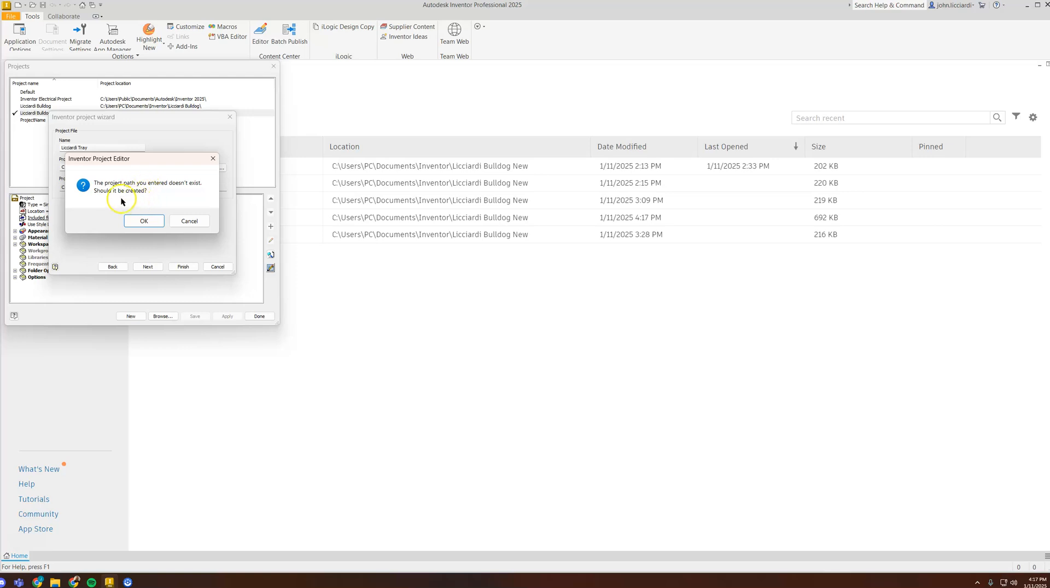
pyautogui.click(143, 220)
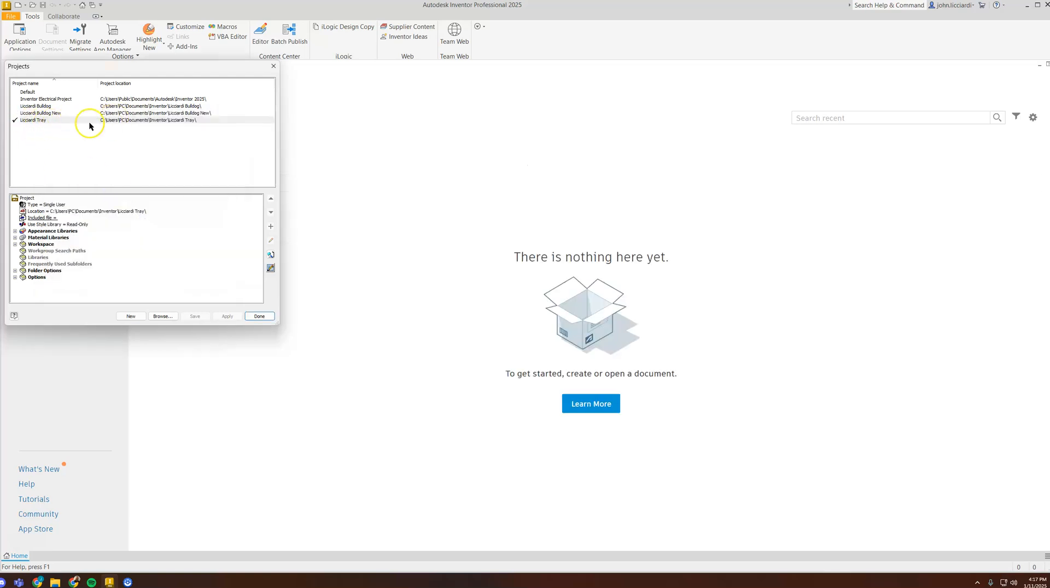
pyautogui.click(259, 316)
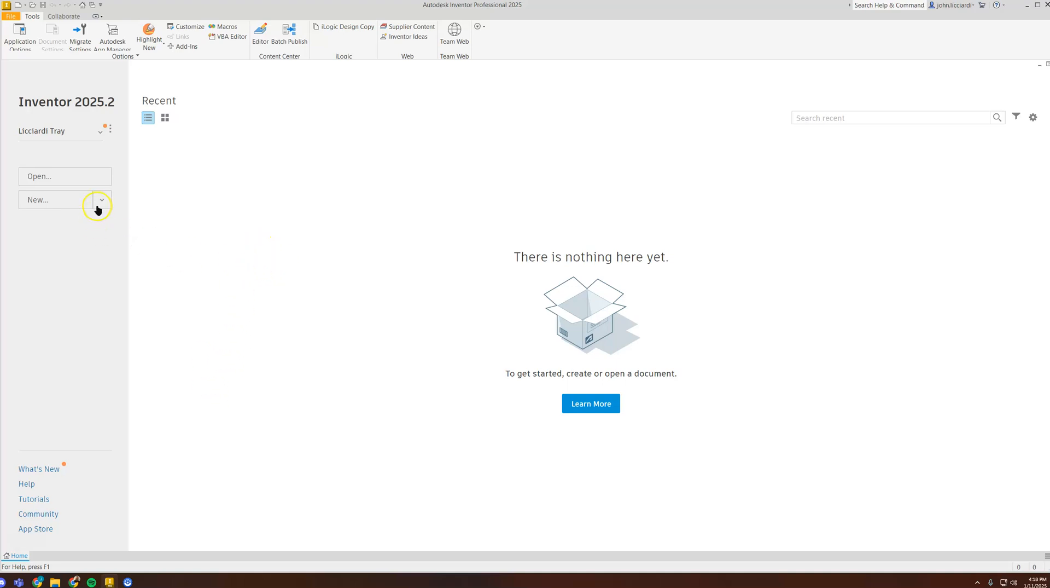
# Create a new part from the Standard.ipt template and start a 2D sketch on the XY plane
pyautogui.click(8, 17)
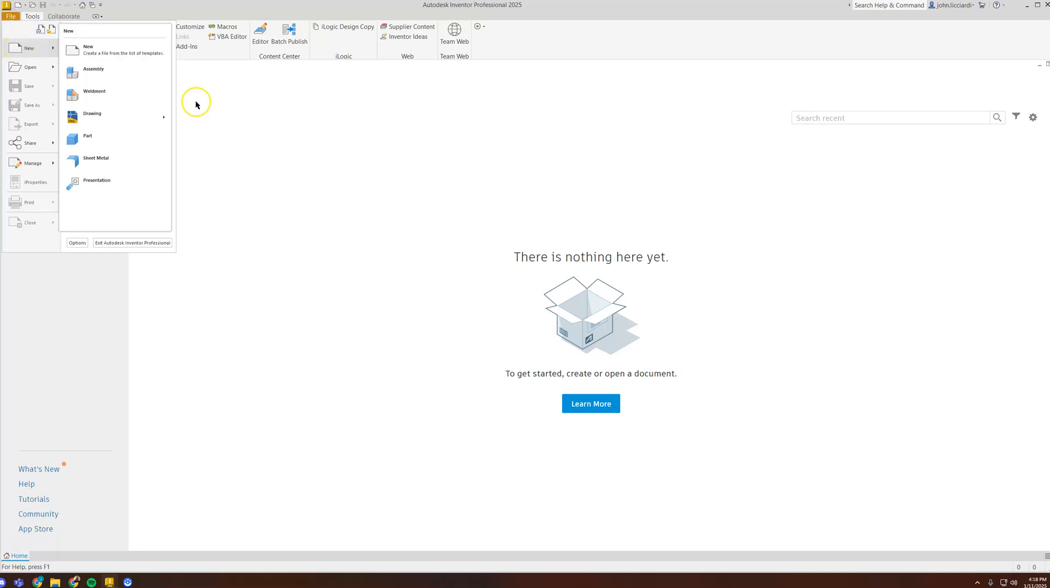
pyautogui.click(300, 166)
pyautogui.click(50, 201)
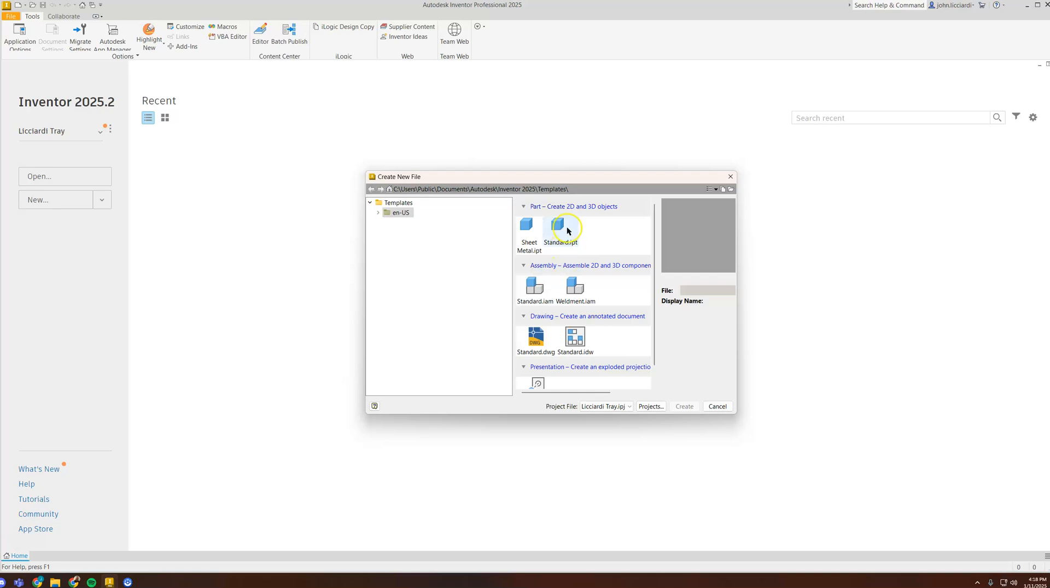
pyautogui.click(567, 230)
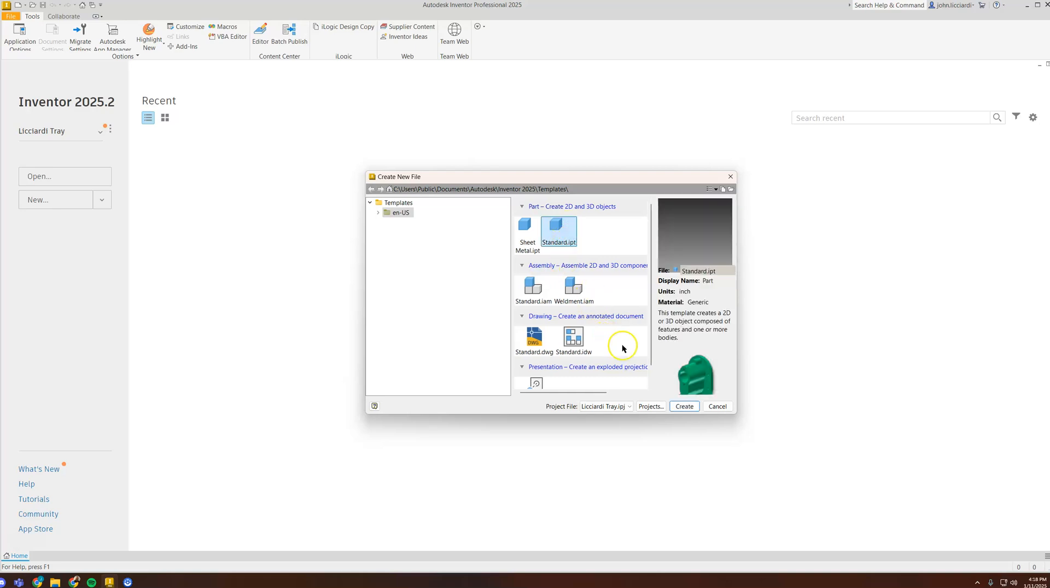
pyautogui.click(684, 406)
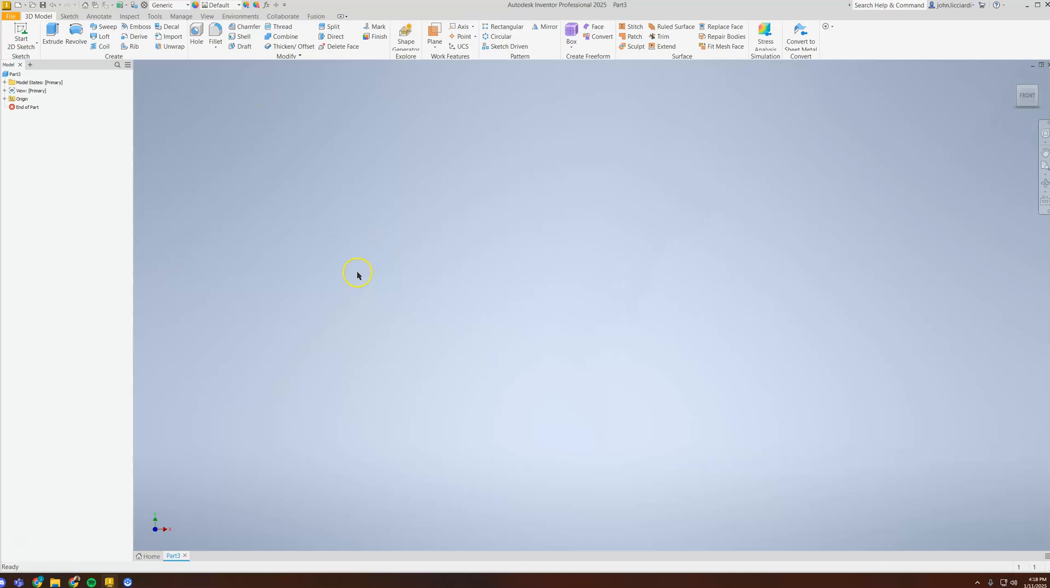
pyautogui.click(21, 29)
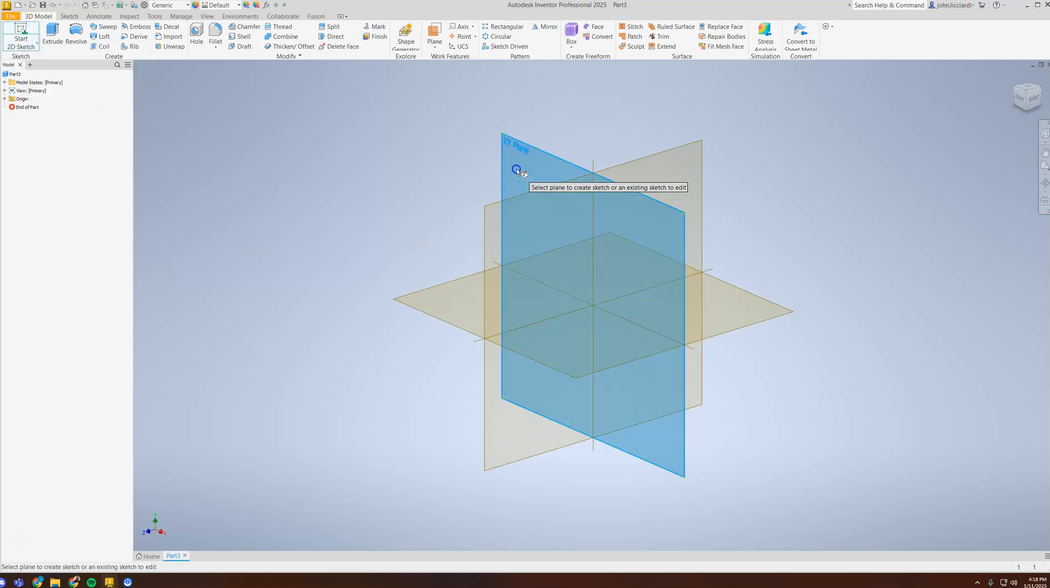
pyautogui.click(516, 168)
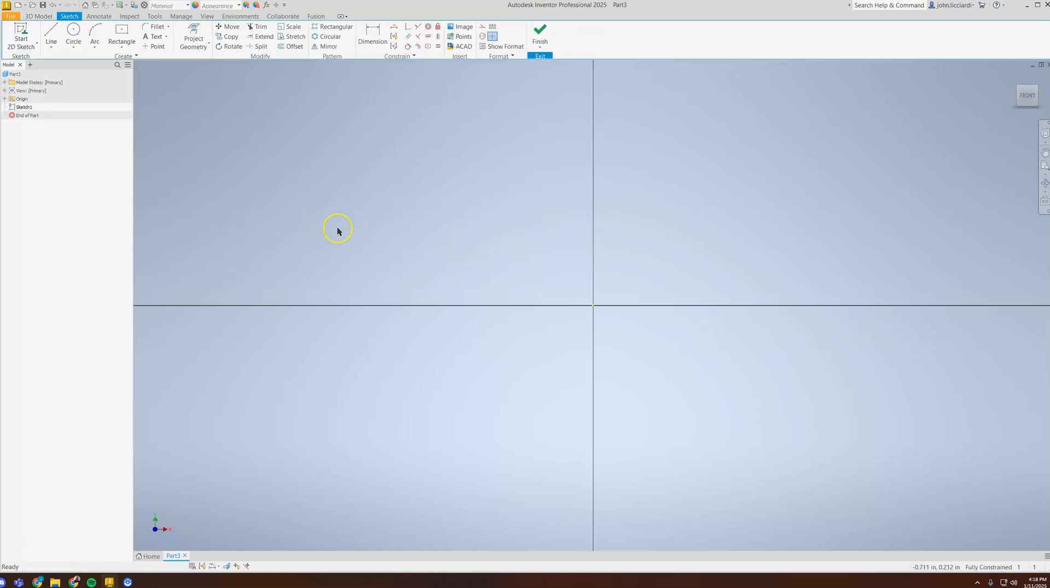
# Check the part dimensions in the Tray document's parts list in the browser and return to Inventor
pyautogui.moveTo(74, 582)
pyautogui.click(71, 554)
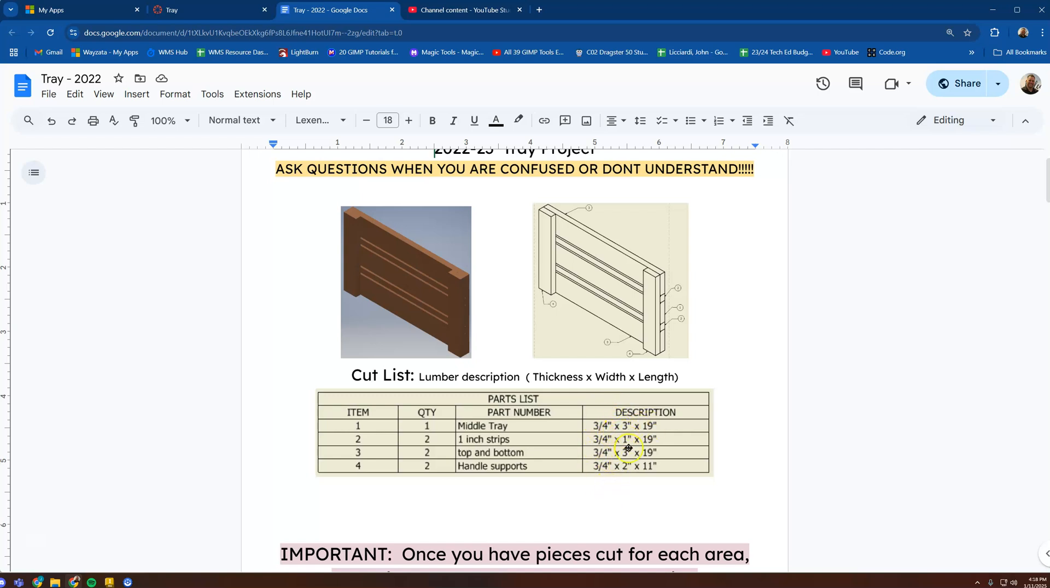
pyautogui.moveTo(106, 584)
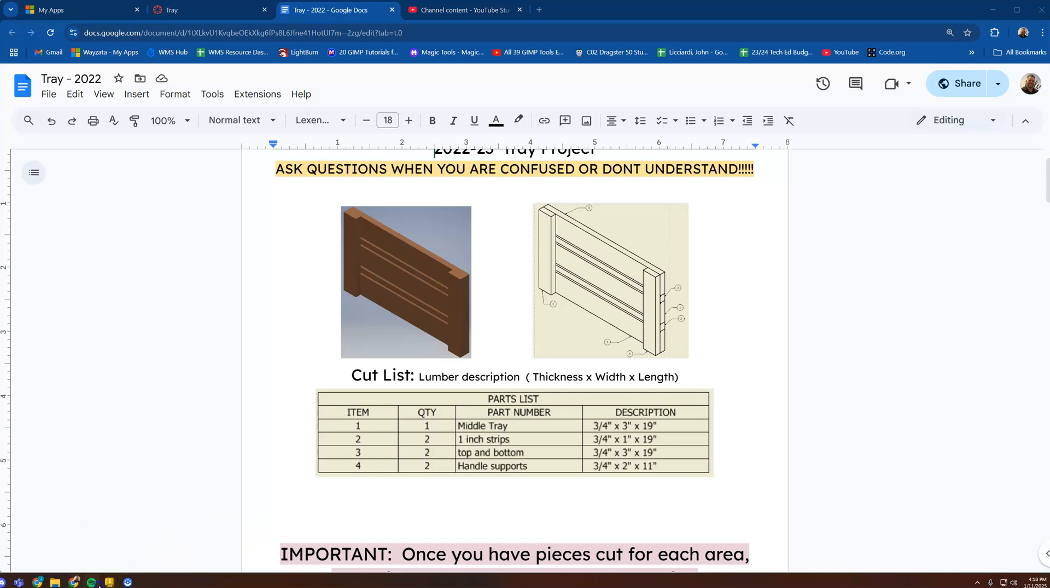
pyautogui.click(110, 582)
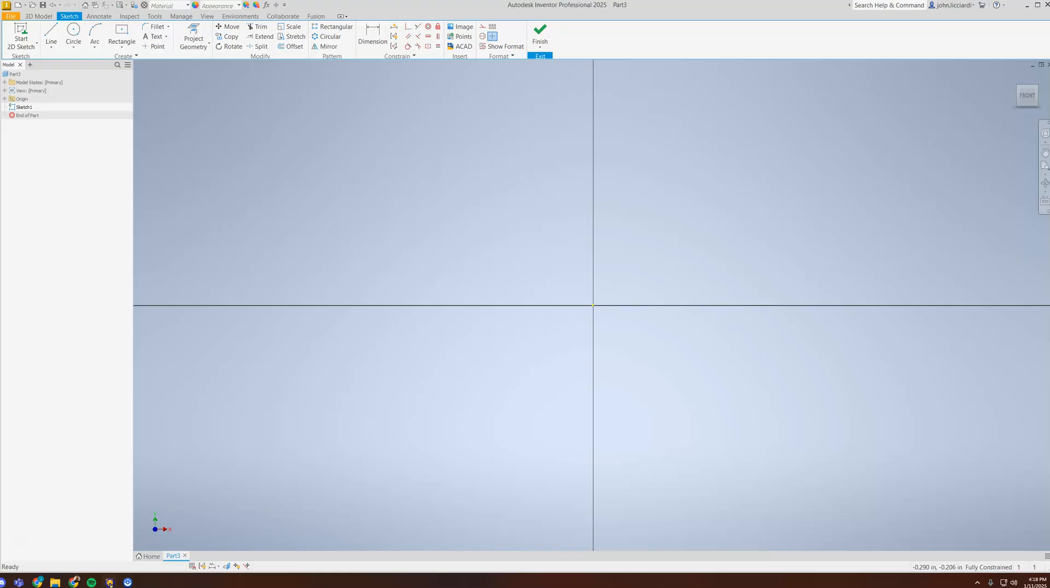
# Sketch a two-point center rectangle about 1.94 in wide and 0.74 in high, centred on the origin
pyautogui.click(120, 48)
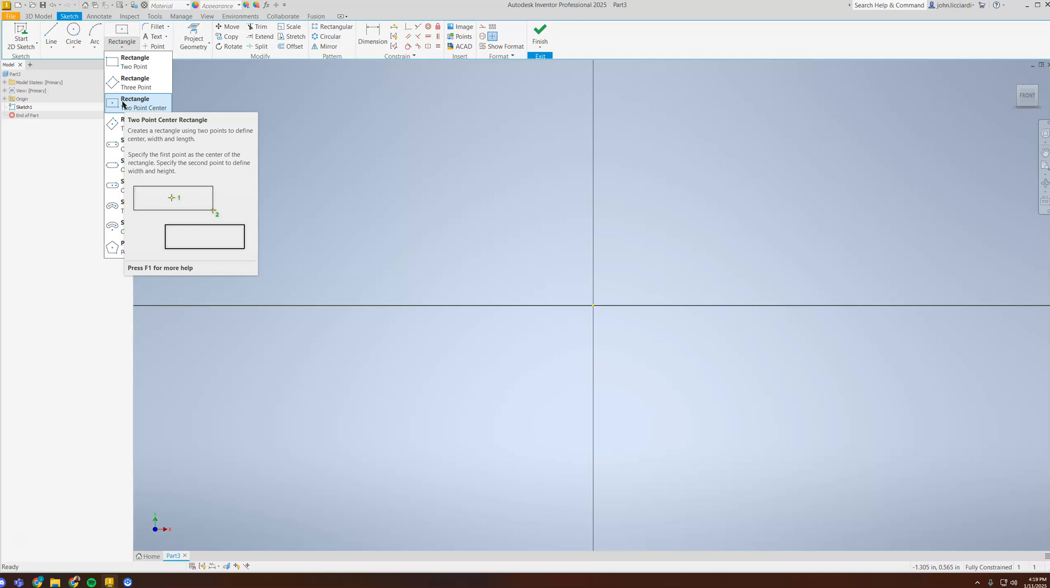
pyautogui.click(130, 59)
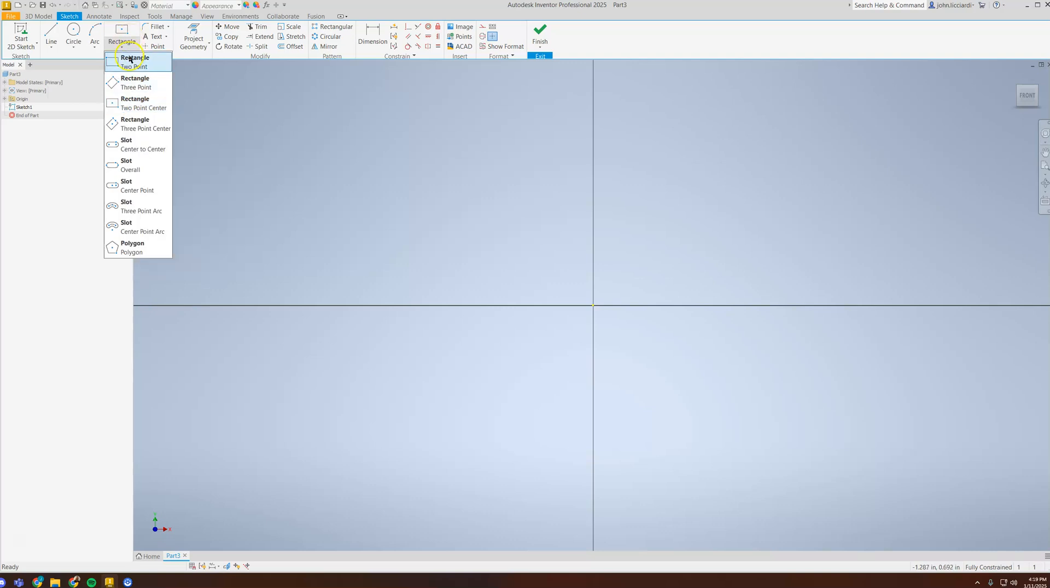
pyautogui.click(140, 108)
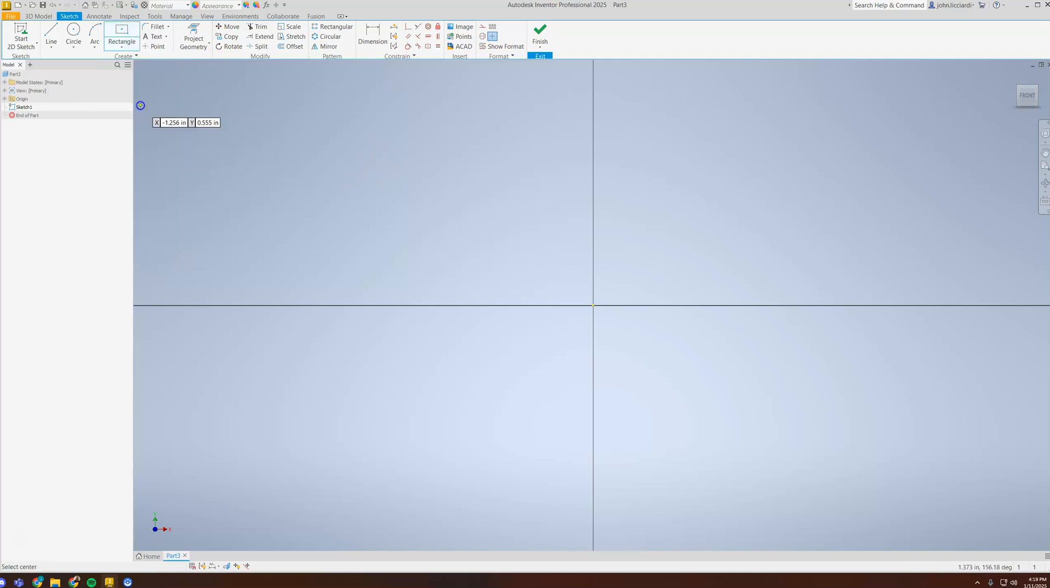
pyautogui.click(593, 305)
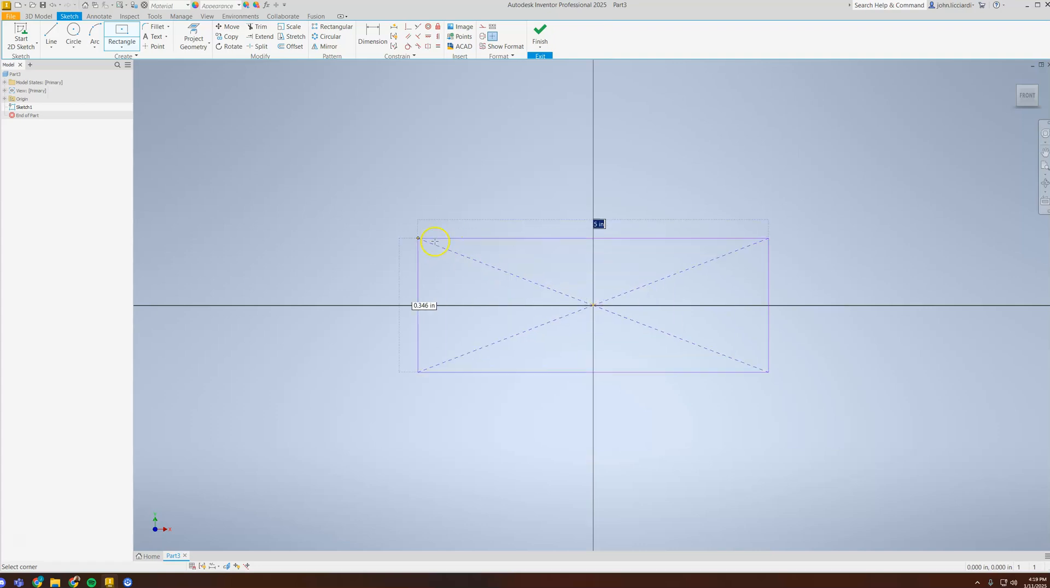
pyautogui.click(244, 172)
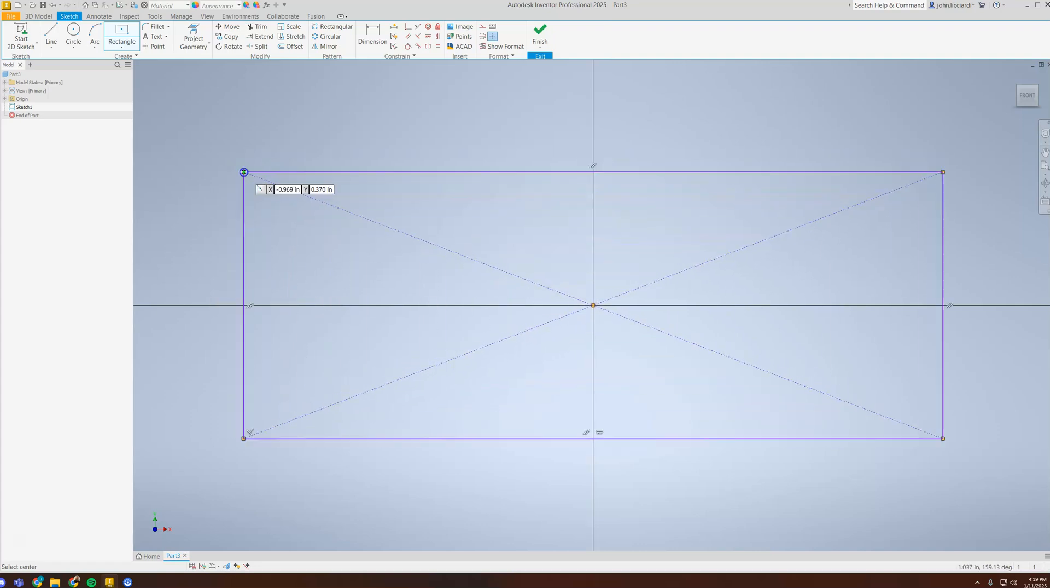
pyautogui.click(633, 247)
pyautogui.click(409, 135)
pyautogui.click(469, 239)
pyautogui.click(207, 124)
pyautogui.hotkey('ctrl', 'z')
pyautogui.hotkey('ctrl', 'z')
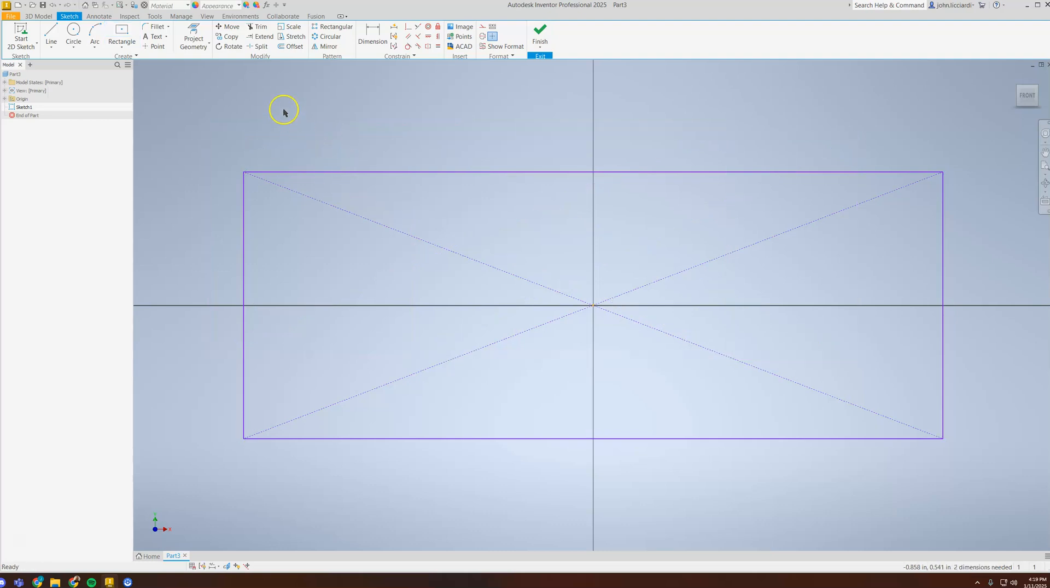
# Dimension the rectangle's upper horizontal edge to a length of 19 in
pyautogui.click(385, 34)
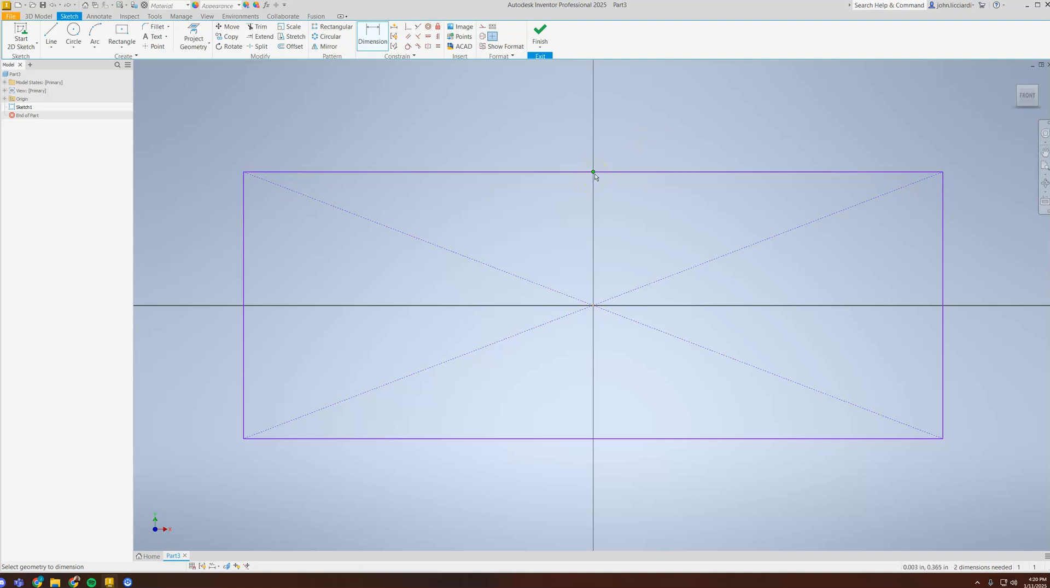
pyautogui.click(607, 188)
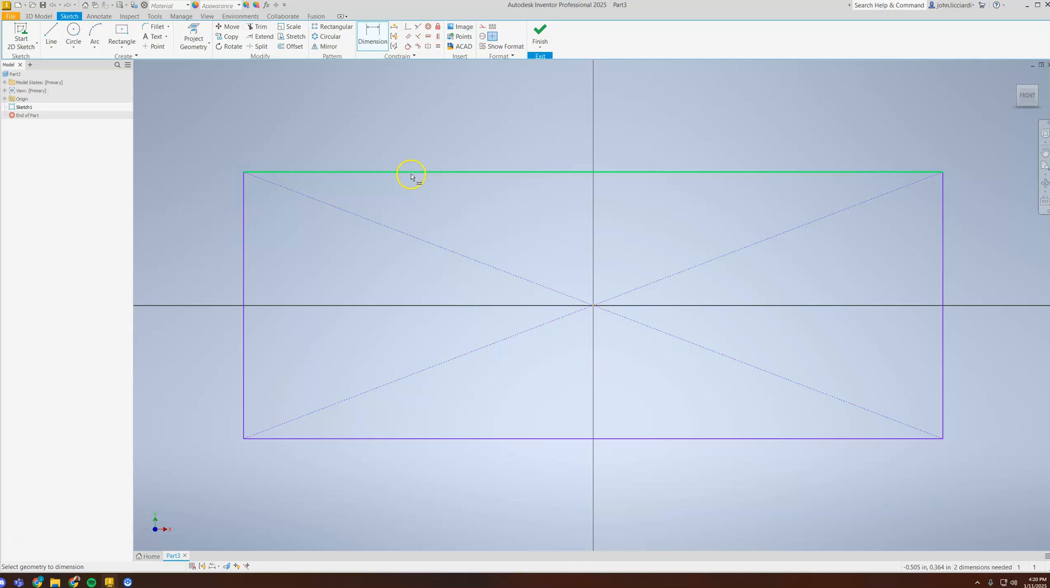
pyautogui.click(471, 174)
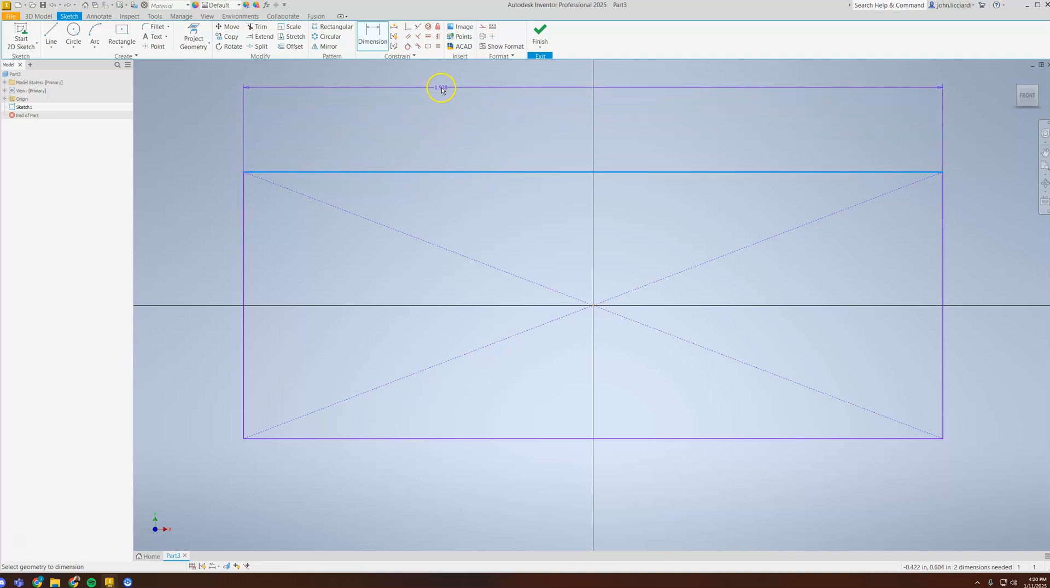
pyautogui.click(443, 84)
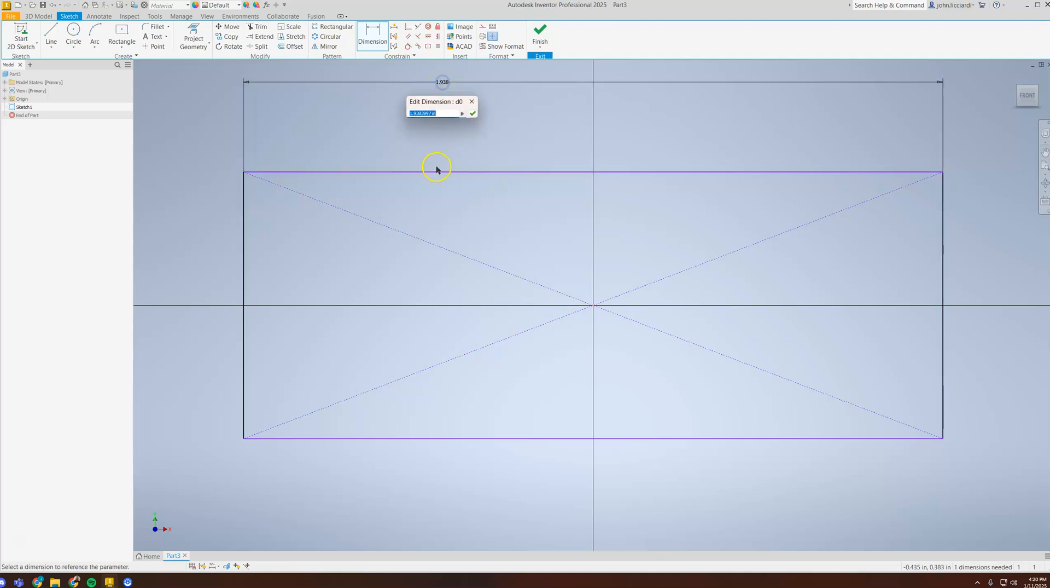
pyautogui.write('19')
pyautogui.press('Return')
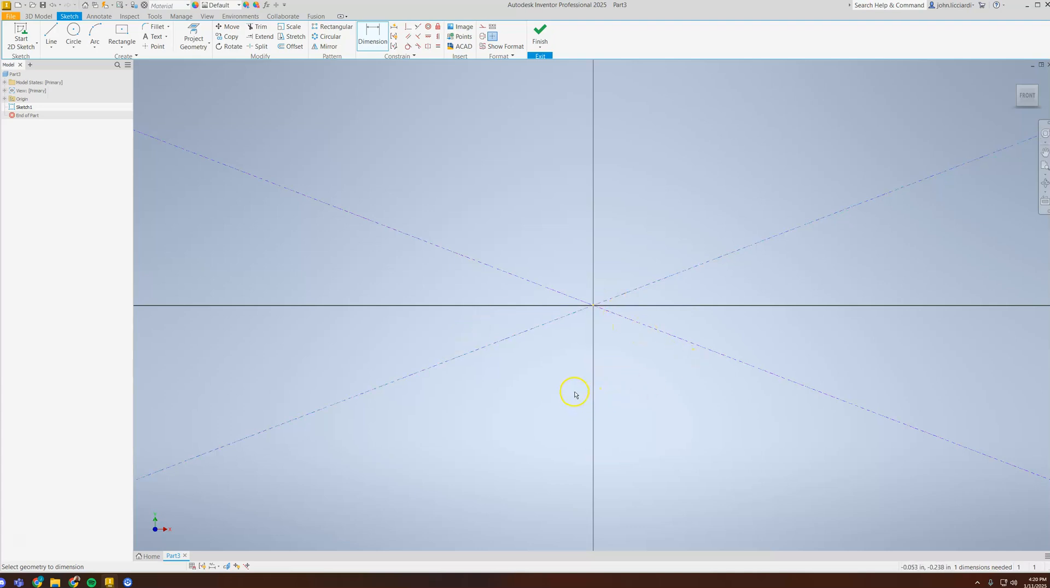
# Dimension the rectangle's vertical edge to a height of 3 in
pyautogui.scroll(5, 571, 391)
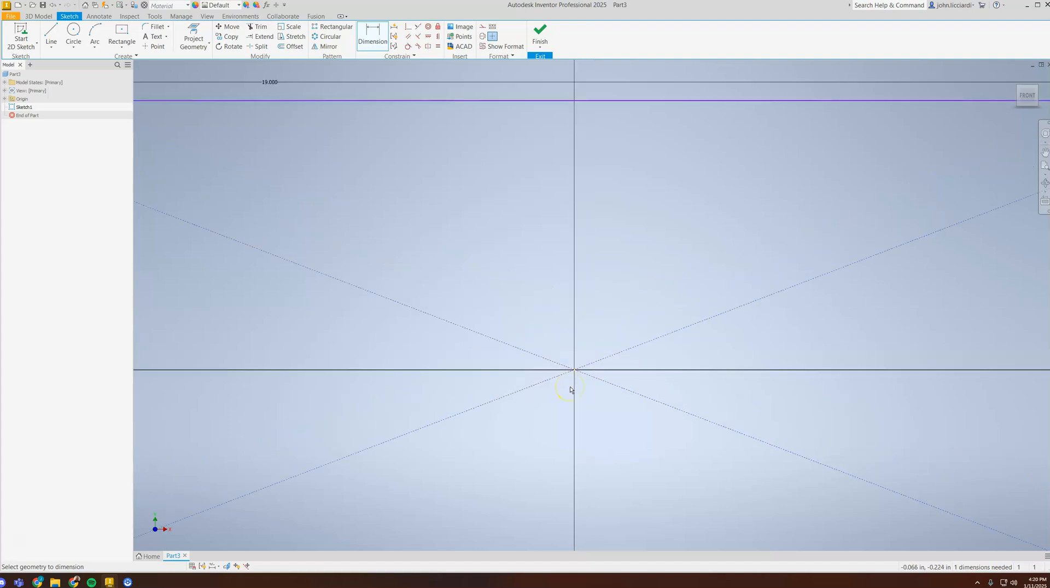
pyautogui.scroll(3, 570, 389)
pyautogui.scroll(-4, 570, 389)
pyautogui.moveTo(571, 388)
pyautogui.mouseDown(button='middle')
pyautogui.moveTo(610, 408)
pyautogui.moveTo(633, 285)
pyautogui.moveTo(544, 339)
pyautogui.moveTo(654, 359)
pyautogui.moveTo(551, 255)
pyautogui.moveTo(485, 262)
pyautogui.moveTo(451, 326)
pyautogui.moveTo(443, 371)
pyautogui.moveTo(505, 383)
pyautogui.moveTo(544, 276)
pyautogui.moveTo(555, 298)
pyautogui.mouseUp(button='middle')
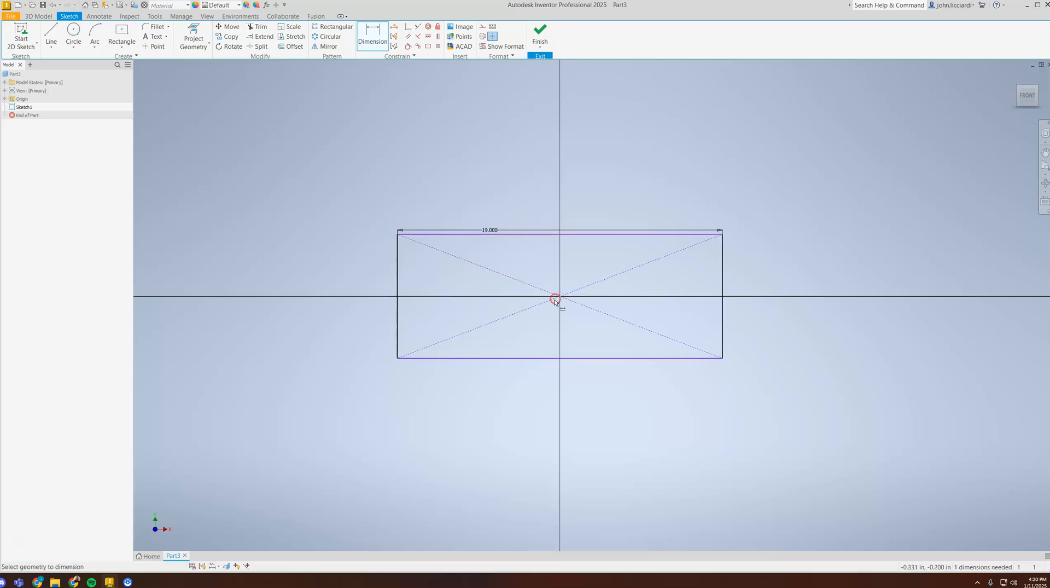
pyautogui.scroll(-5, 534, 308)
pyautogui.scroll(5, 534, 307)
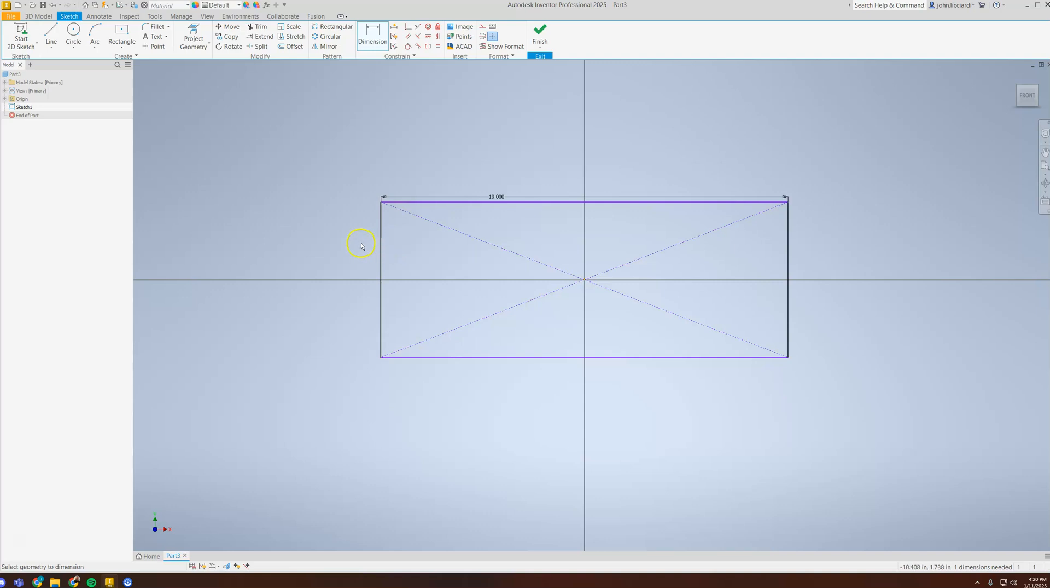
pyautogui.click(382, 239)
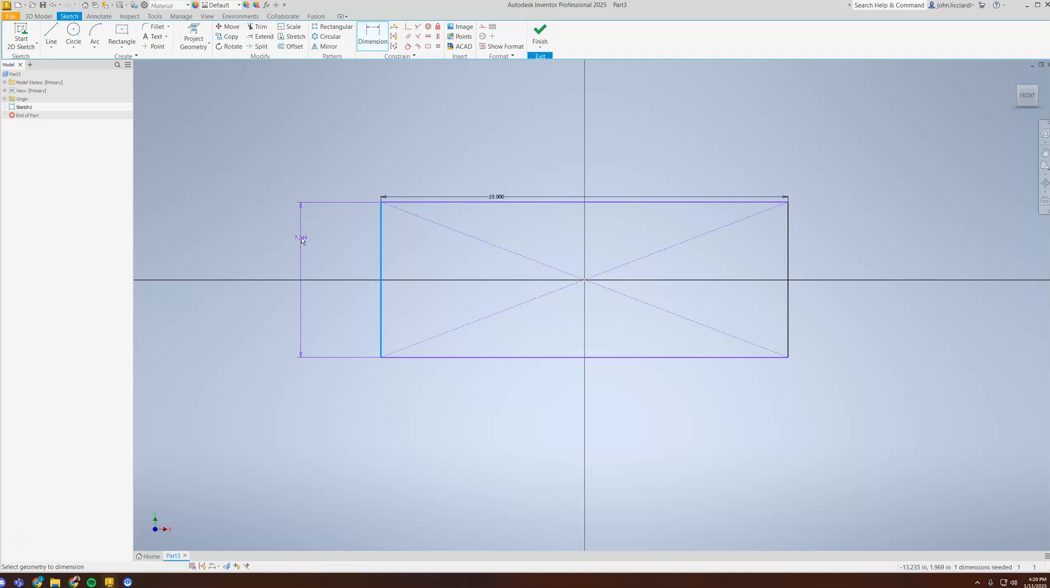
pyautogui.click(302, 241)
pyautogui.write('3')
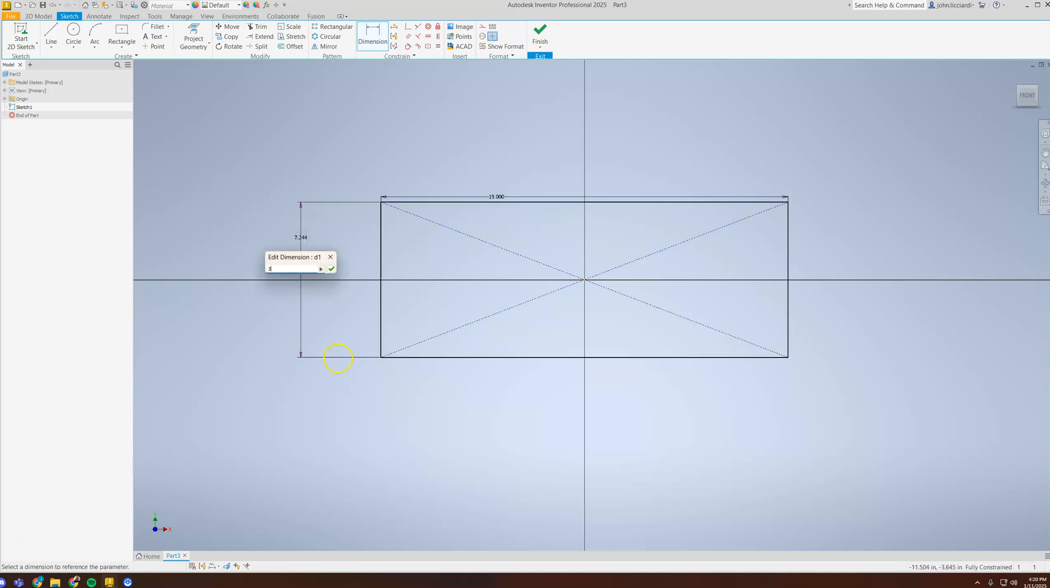
pyautogui.press('Return')
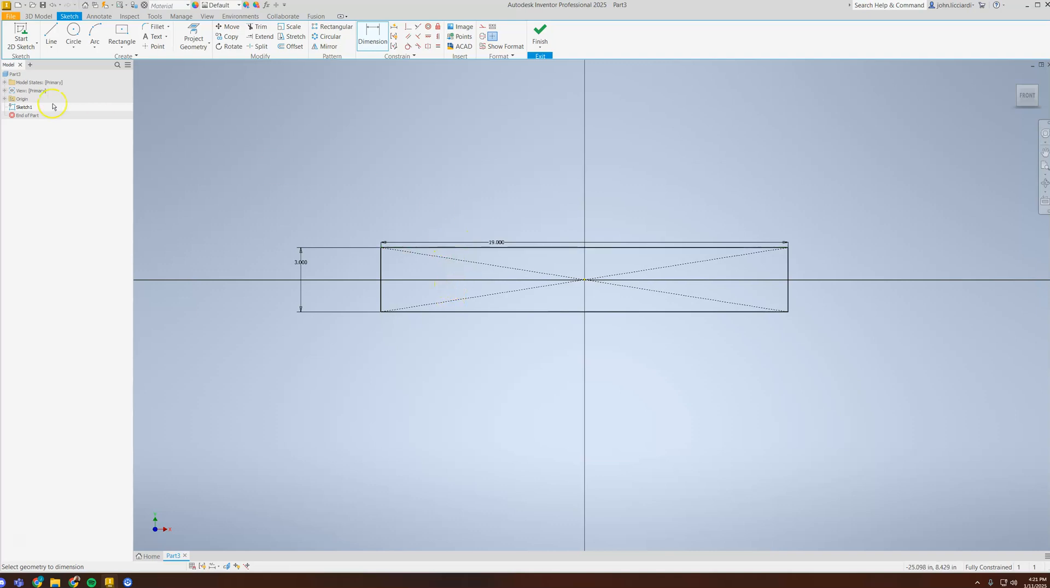
# Hide the Model browser and restore it
pyautogui.click(22, 65)
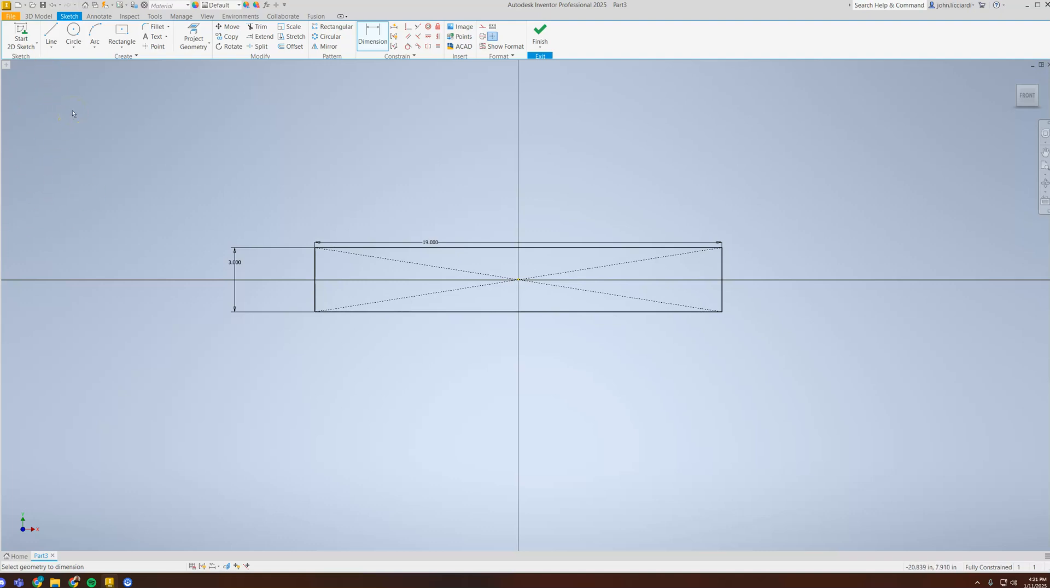
pyautogui.click(7, 65)
pyautogui.click(37, 76)
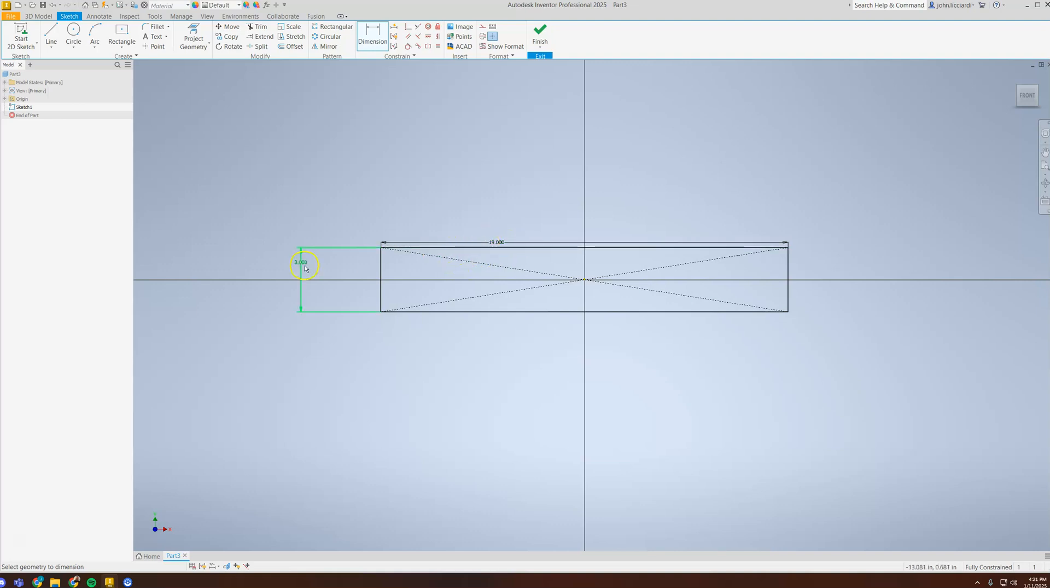
# Finish the rectangle sketch
pyautogui.click(537, 32)
pyautogui.scroll(-6, 462, 432)
pyautogui.moveTo(460, 399)
pyautogui.mouseDown(button='middle')
pyautogui.moveTo(534, 280)
pyautogui.moveTo(584, 264)
pyautogui.mouseUp(button='middle')
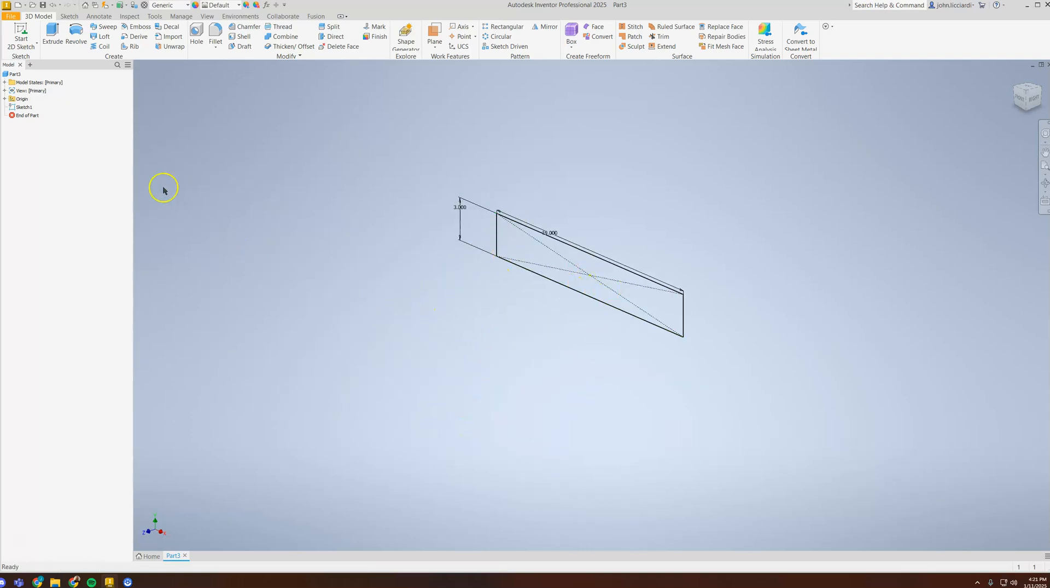
# Extrude the rectangle profile 0.75 in symmetrically about the sketch plane
pyautogui.click(57, 38)
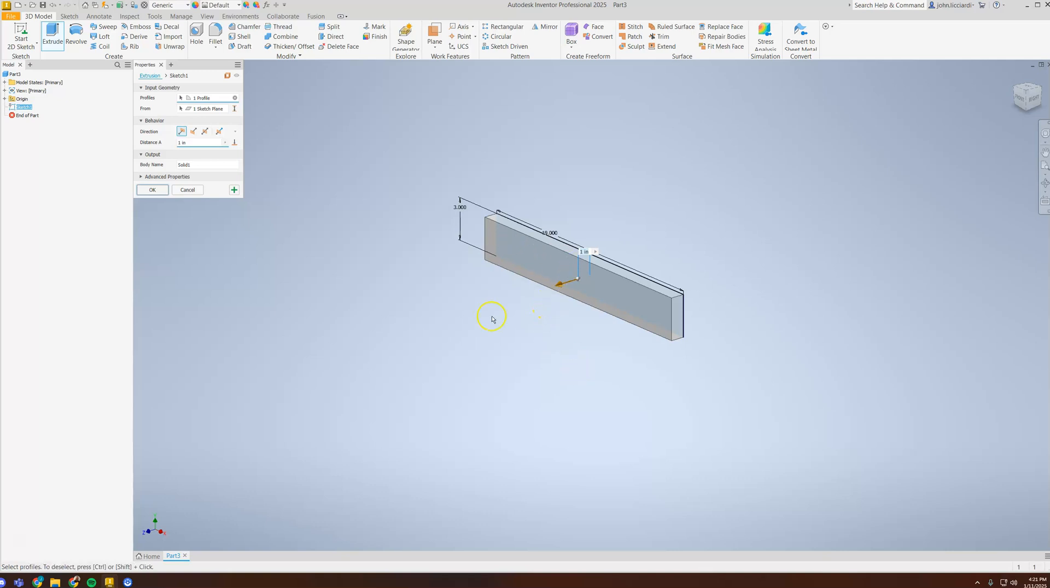
pyautogui.click(194, 131)
pyautogui.click(206, 132)
pyautogui.click(192, 132)
pyautogui.click(182, 133)
pyautogui.click(193, 132)
pyautogui.click(205, 131)
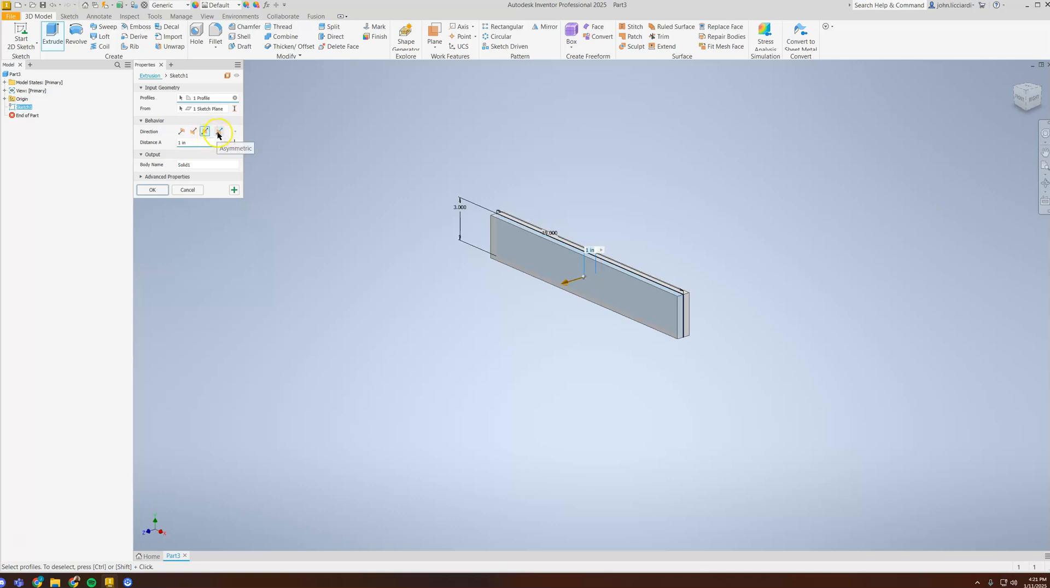
pyautogui.click(182, 131)
pyautogui.click(205, 132)
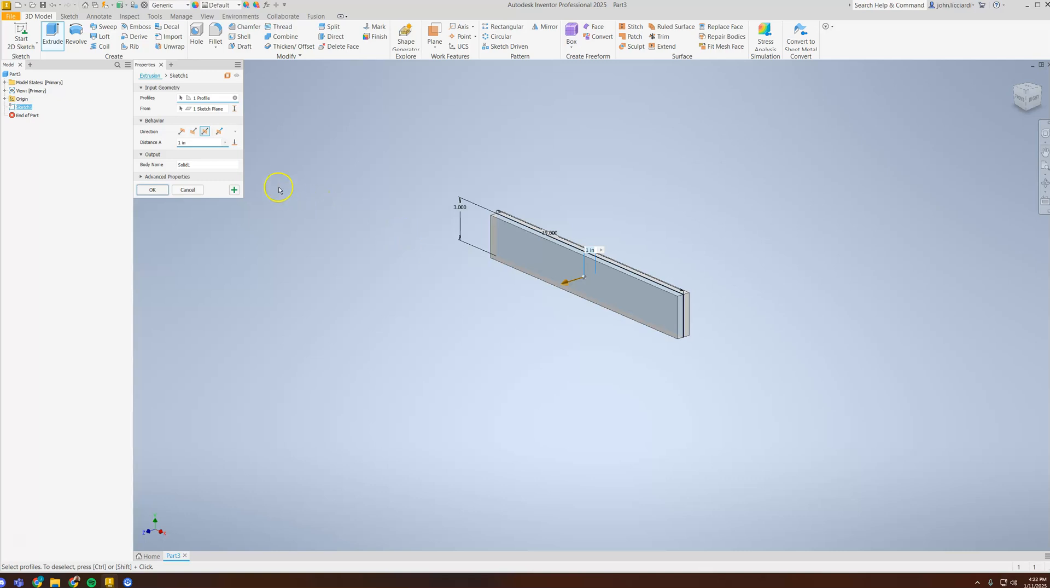
pyautogui.moveTo(203, 143); pyautogui.dragTo(160, 142)
pyautogui.write('.75')
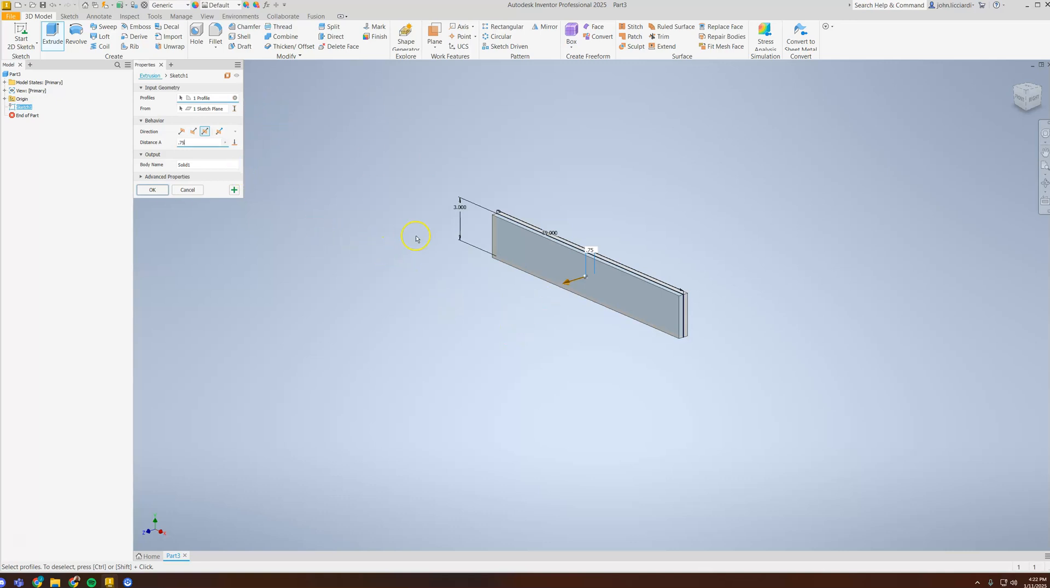
pyautogui.click(154, 189)
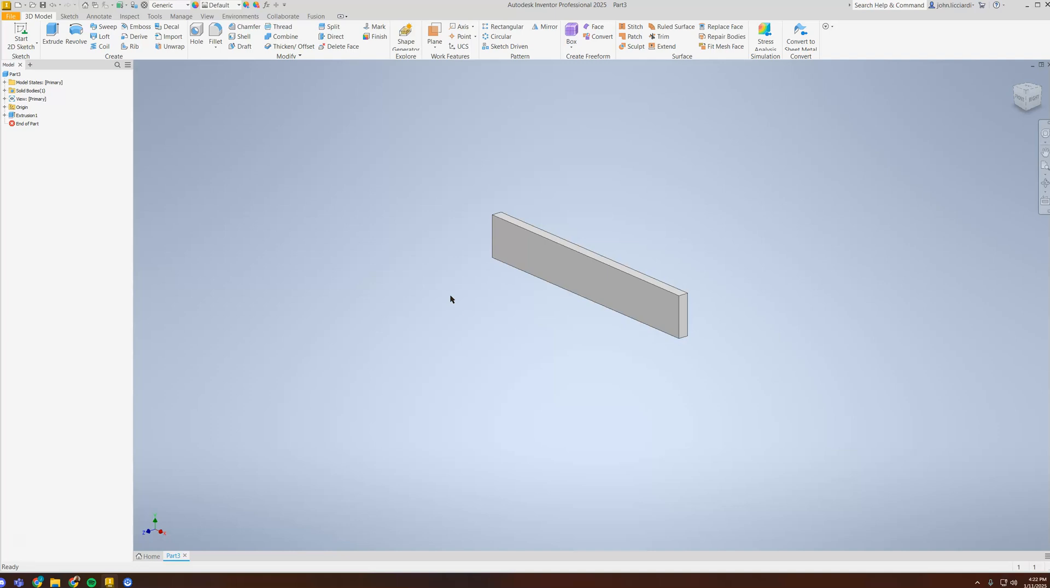
# Select all the block's edges for a constant-radius fillet and set the radius to 0.0625 in
pyautogui.click(442, 306)
pyautogui.click(450, 251)
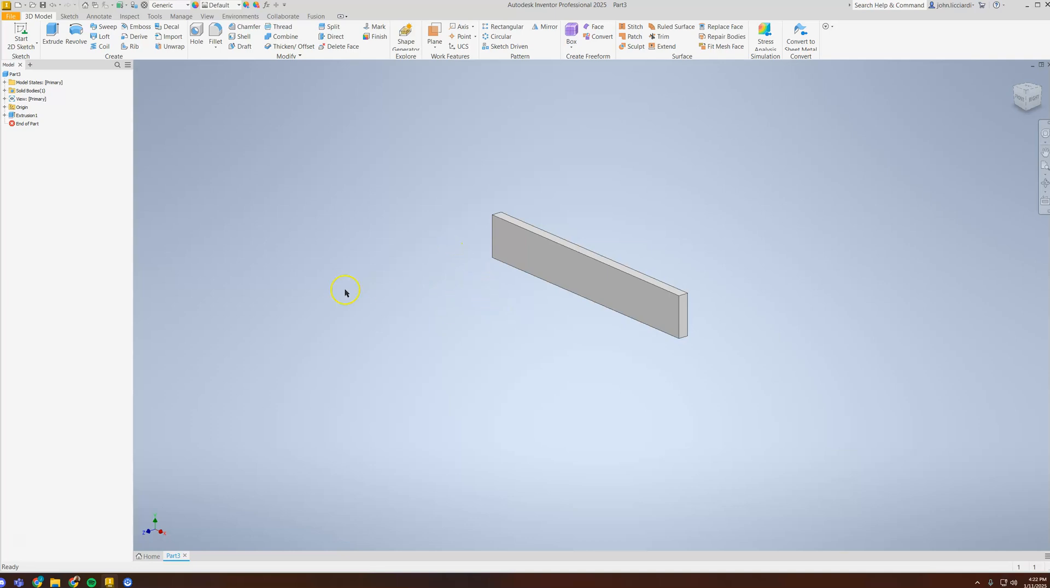
pyautogui.click(216, 34)
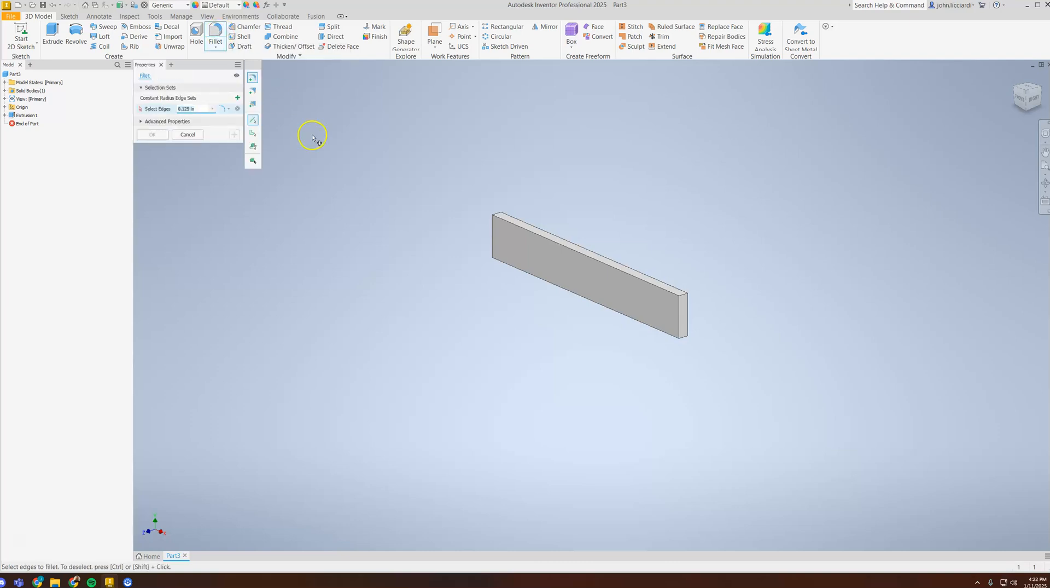
pyautogui.moveTo(393, 137); pyautogui.dragTo(833, 433)
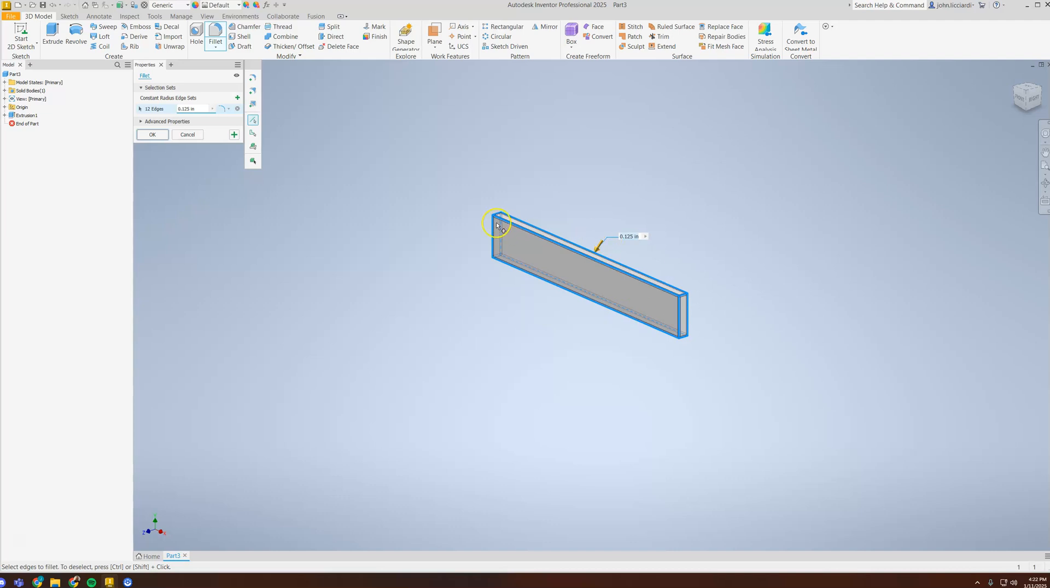
pyautogui.moveTo(204, 108); pyautogui.dragTo(158, 101)
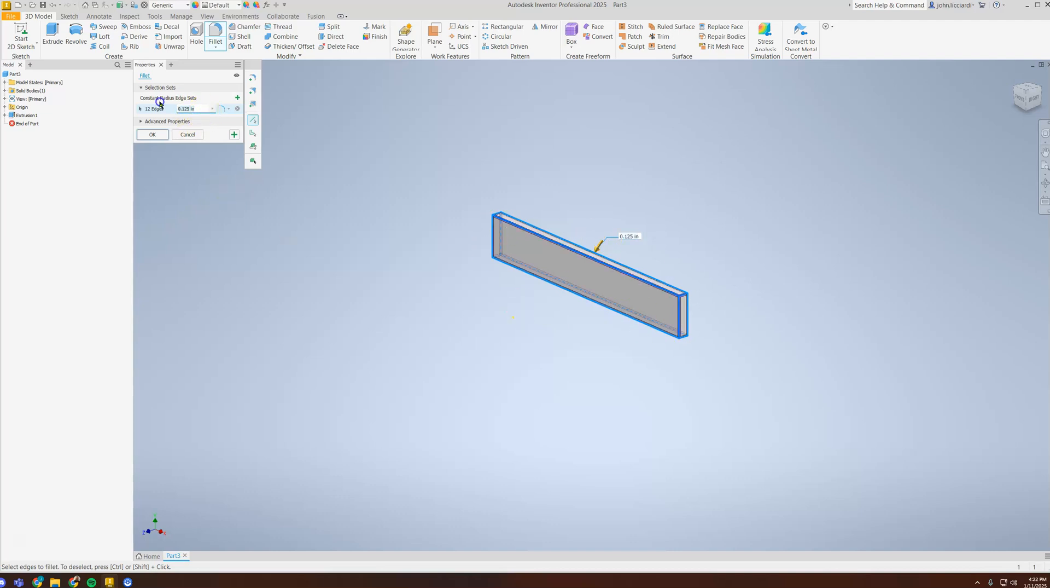
pyautogui.write('.0')
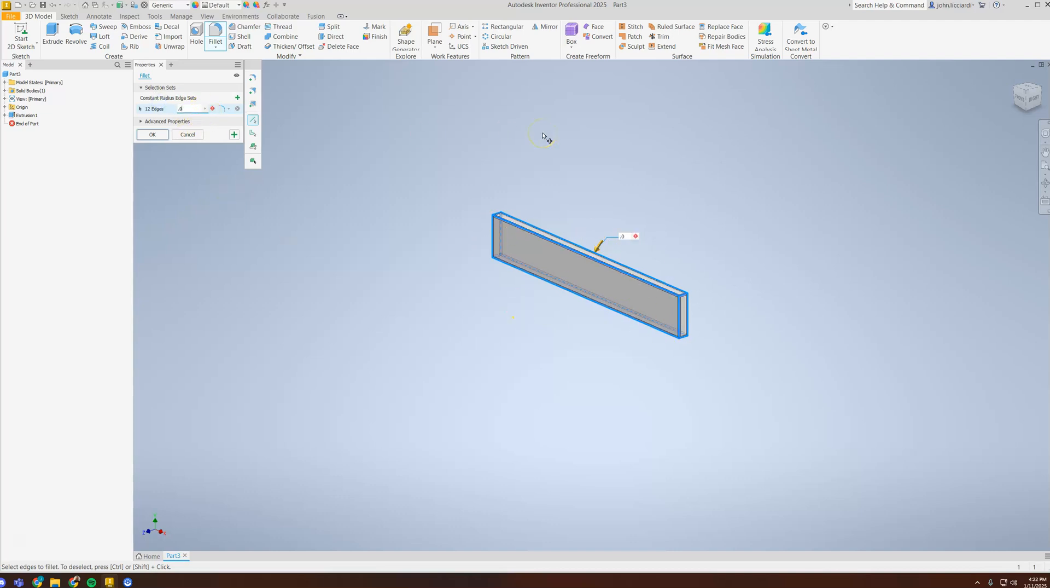
pyautogui.write('625')
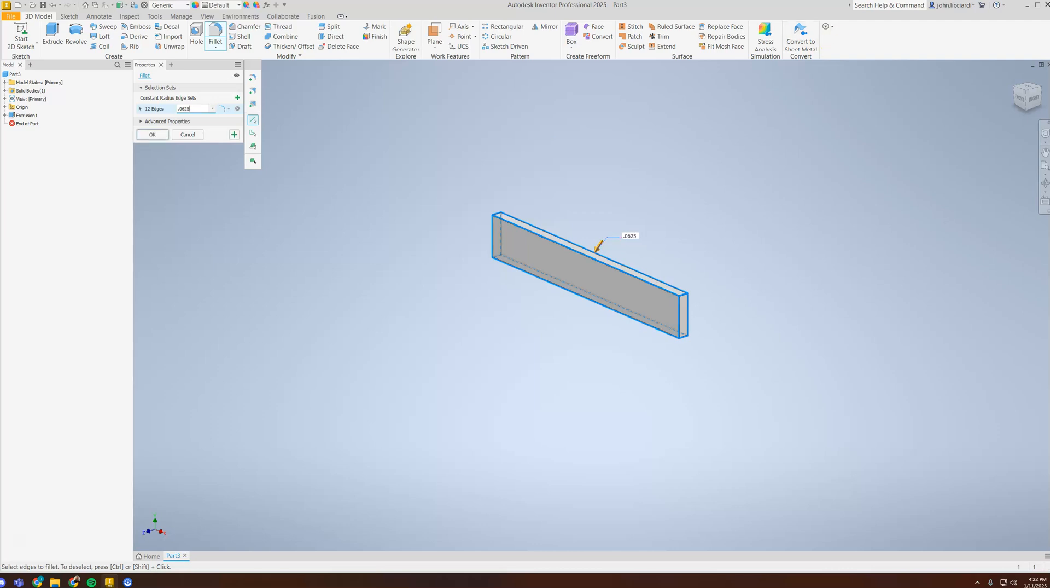
# Try to fillet all the selected edges with a radius of 0.625 in
pyautogui.click(215, 119)
pyautogui.press('BackSpace')
pyautogui.press('BackSpace')
pyautogui.write('625')
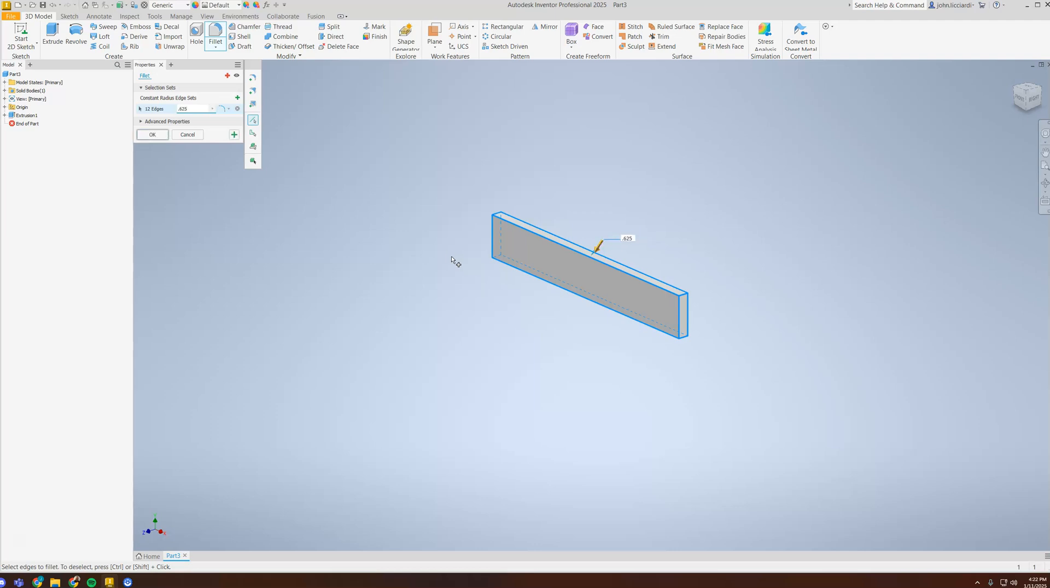
pyautogui.press('Return')
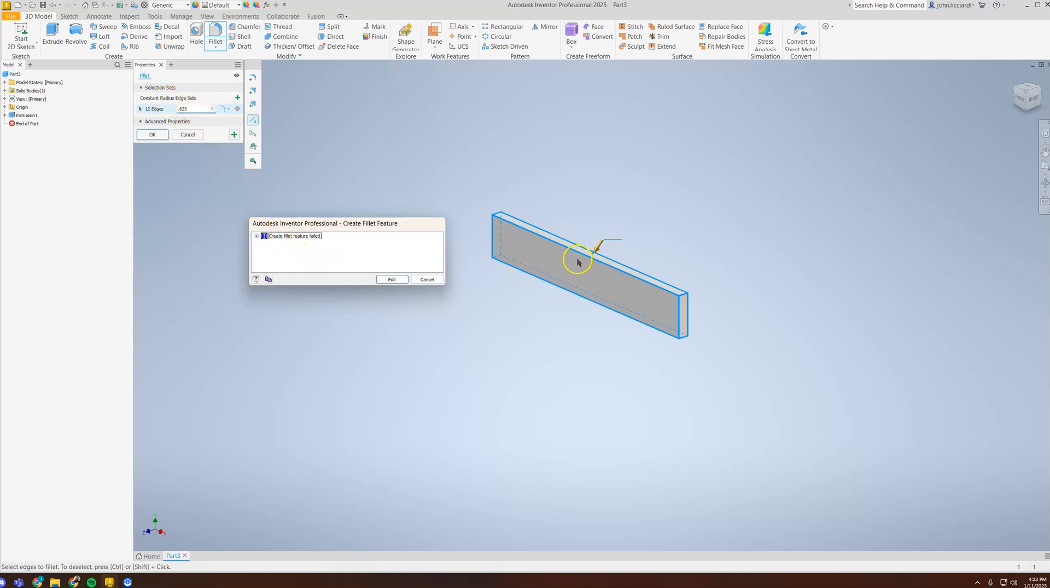
pyautogui.click(403, 279)
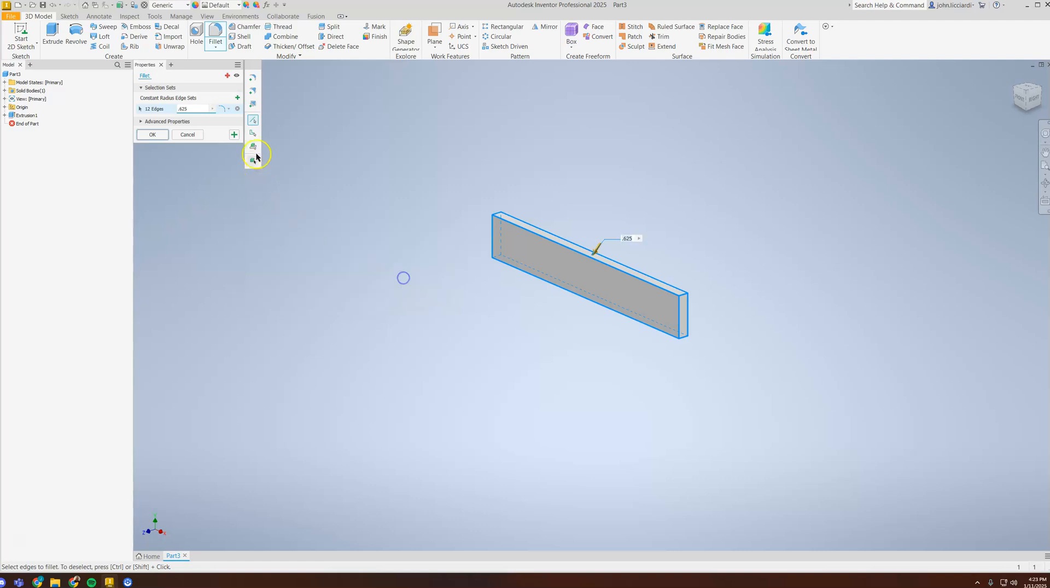
# Correct the fillet radius to 0.0625 in and create the fillet on all selected edges
pyautogui.click(195, 108)
pyautogui.write('0')
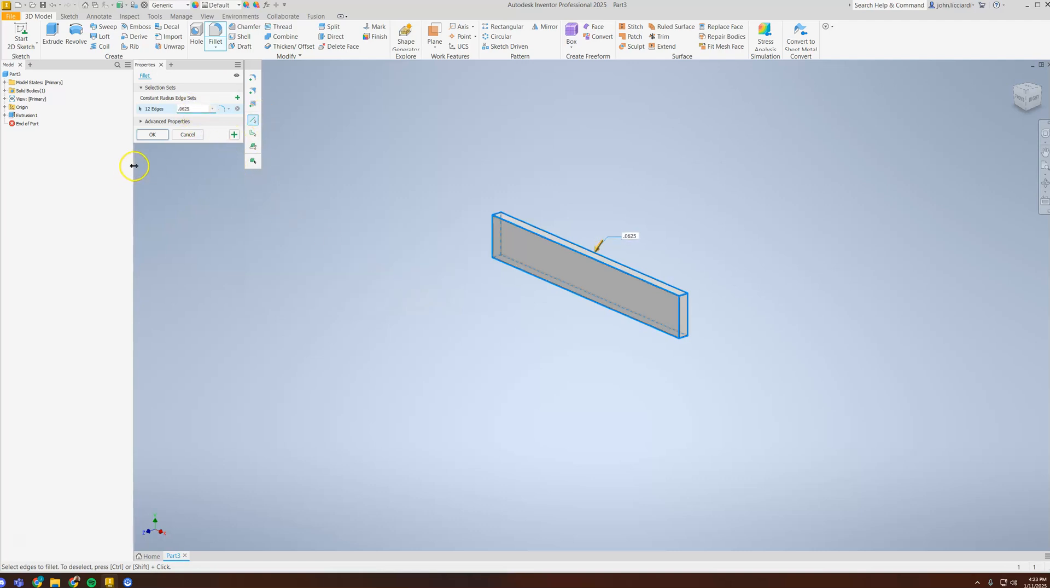
pyautogui.click(157, 134)
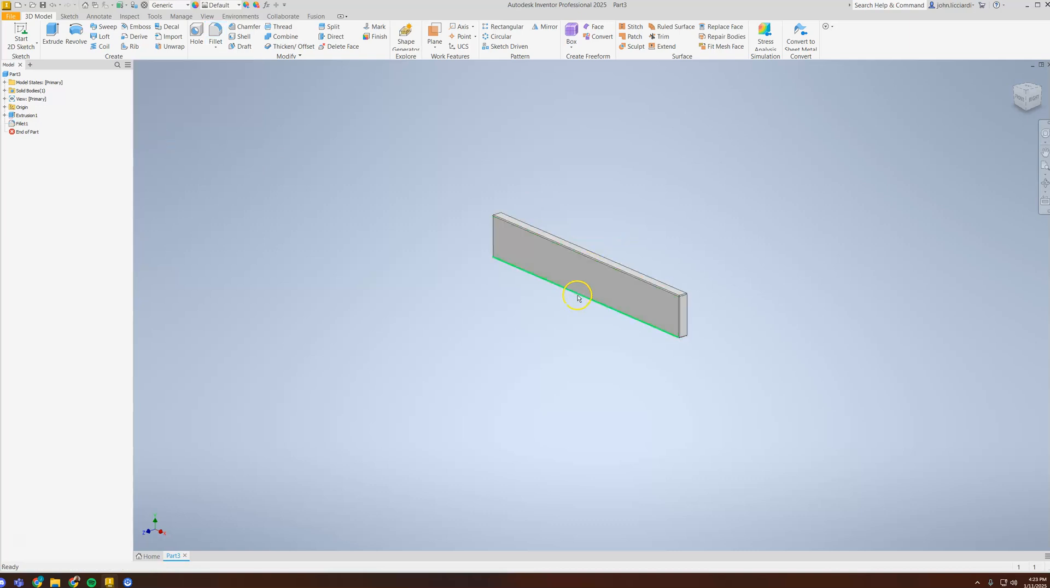
# Save the part as "Big piece" in the tray project folder
pyautogui.press('F4')
pyautogui.moveTo(630, 338); pyautogui.dragTo(569, 363)
pyautogui.press('Escape')
pyautogui.click(577, 270)
pyautogui.scroll(3, 578, 269)
pyautogui.keyDown('shift'); pyautogui.moveTo(578, 277); pyautogui.dragTo(633, 294, button='middle'); pyautogui.keyUp('shift')
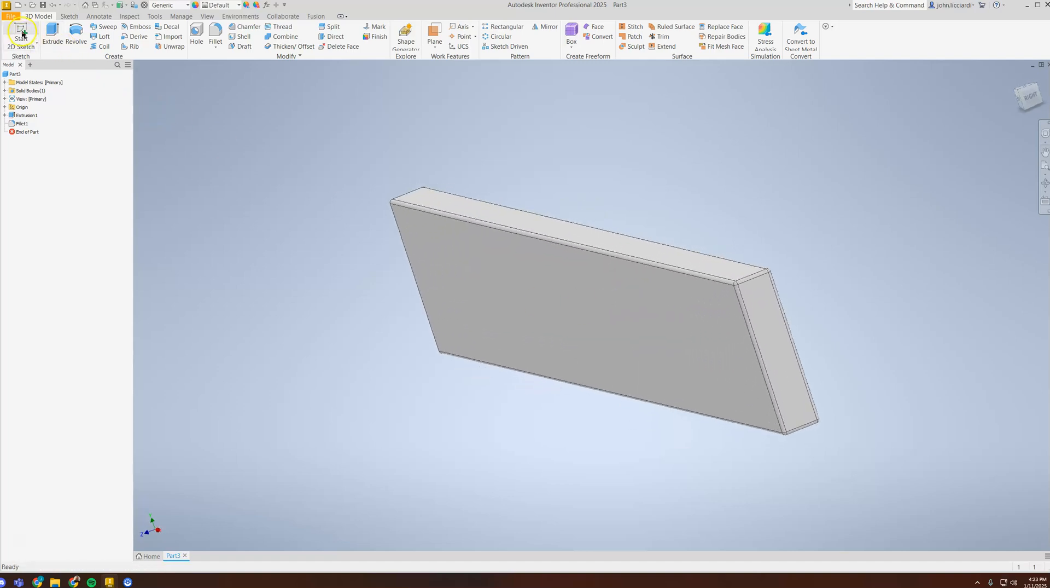
pyautogui.click(17, 17)
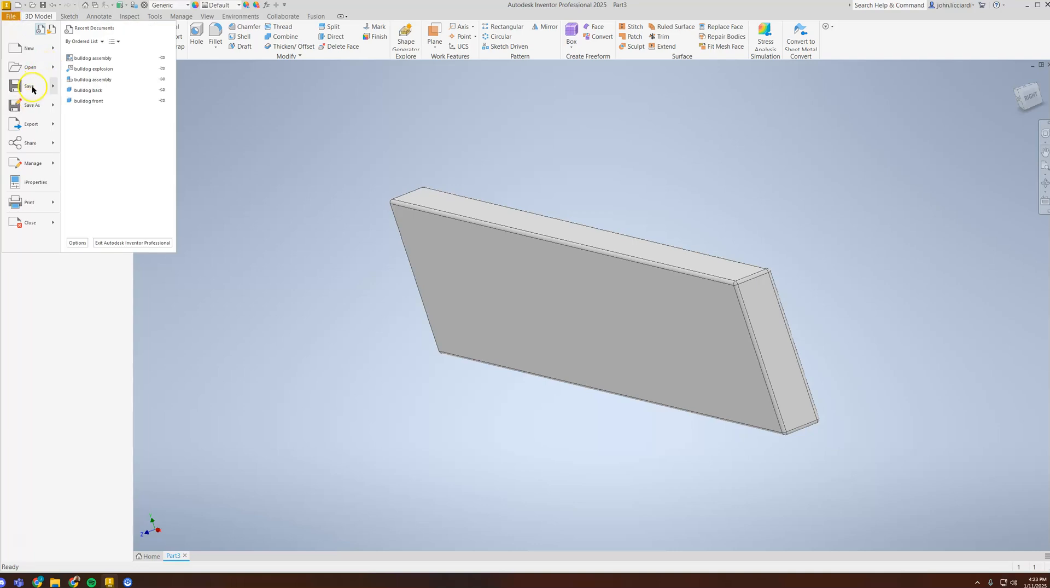
pyautogui.click(33, 86)
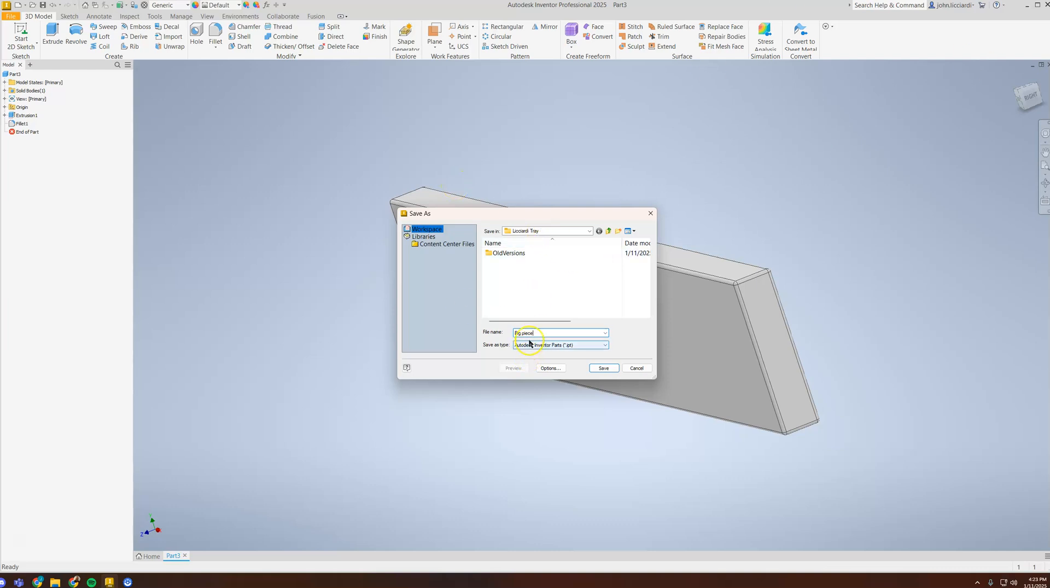
pyautogui.click(602, 367)
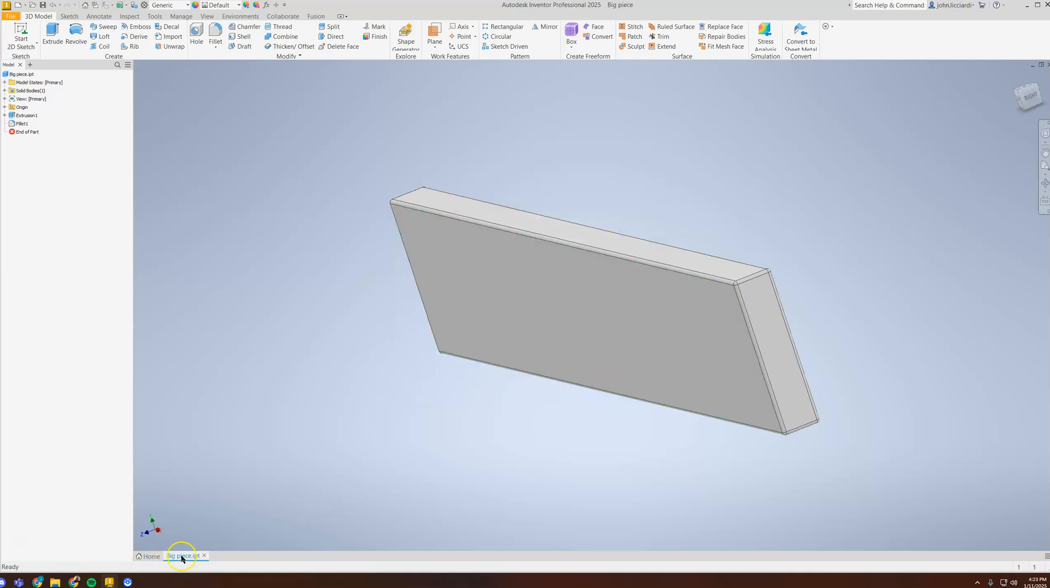
# Create another new part from the Standard.ipt template and start a 2D sketch on its XY plane
pyautogui.moveTo(177, 560)
pyautogui.click(12, 16)
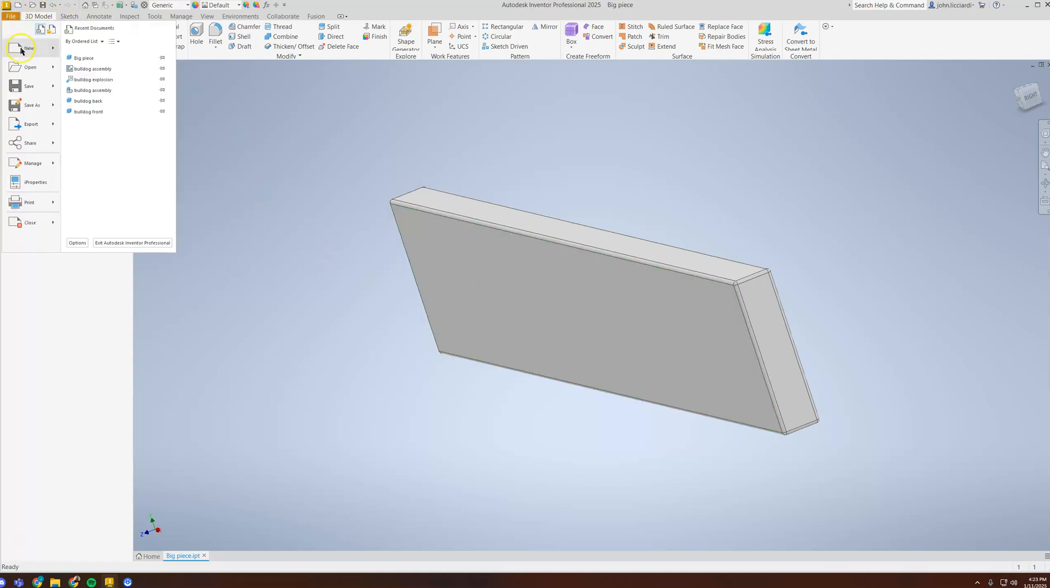
pyautogui.click(21, 43)
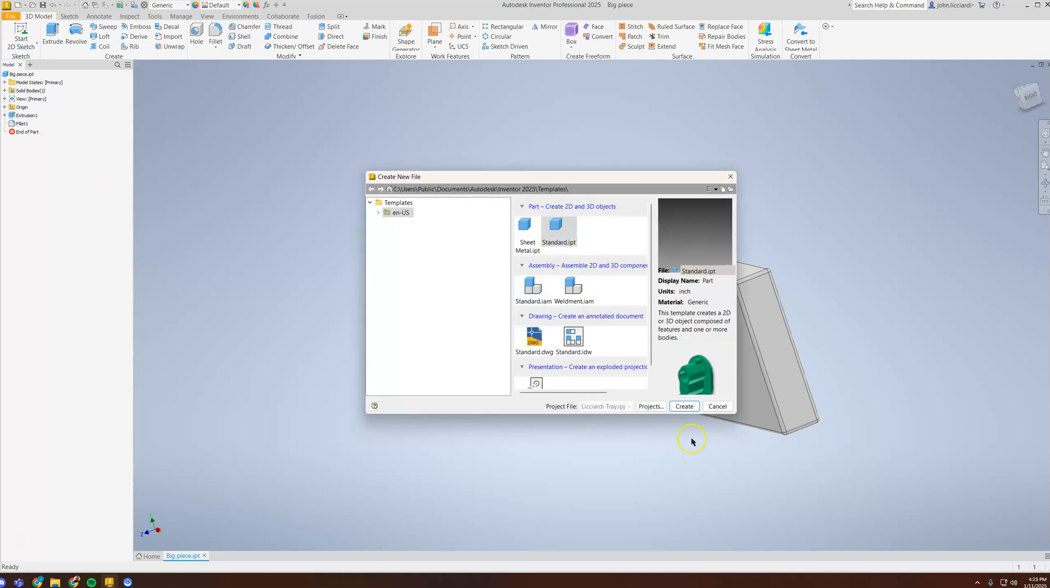
pyautogui.click(685, 406)
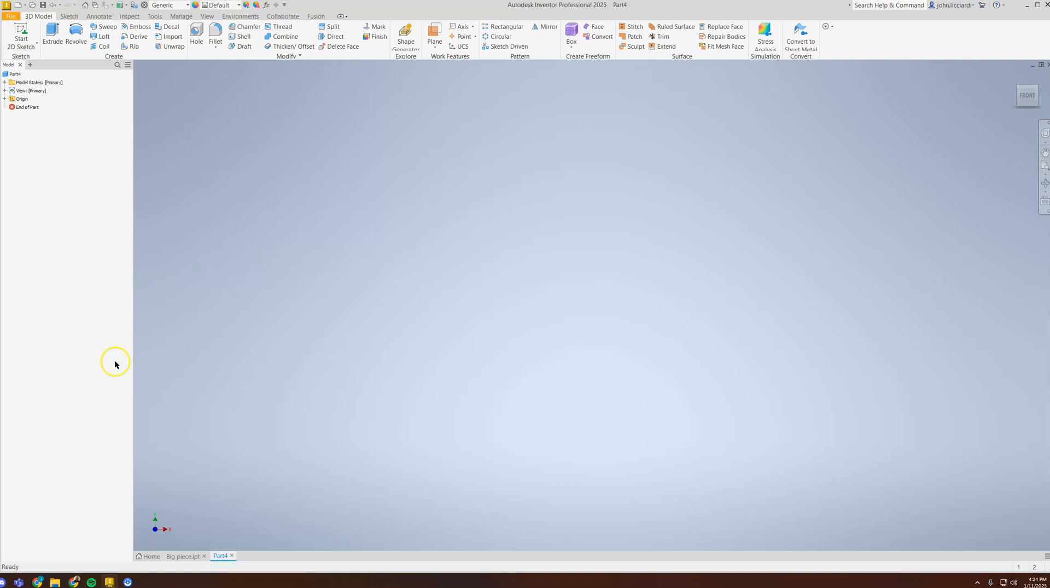
pyautogui.click(22, 23)
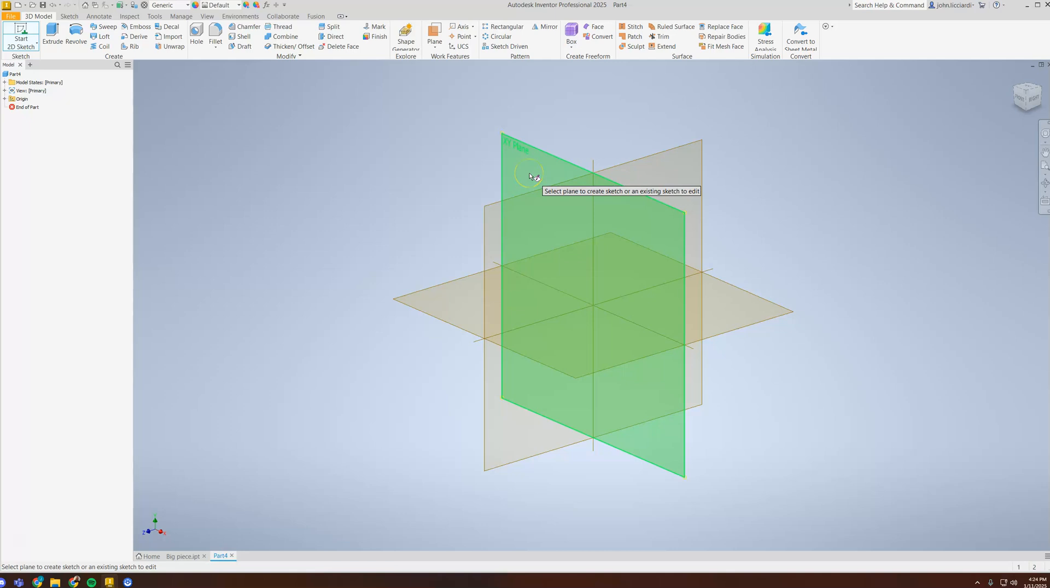
pyautogui.click(529, 172)
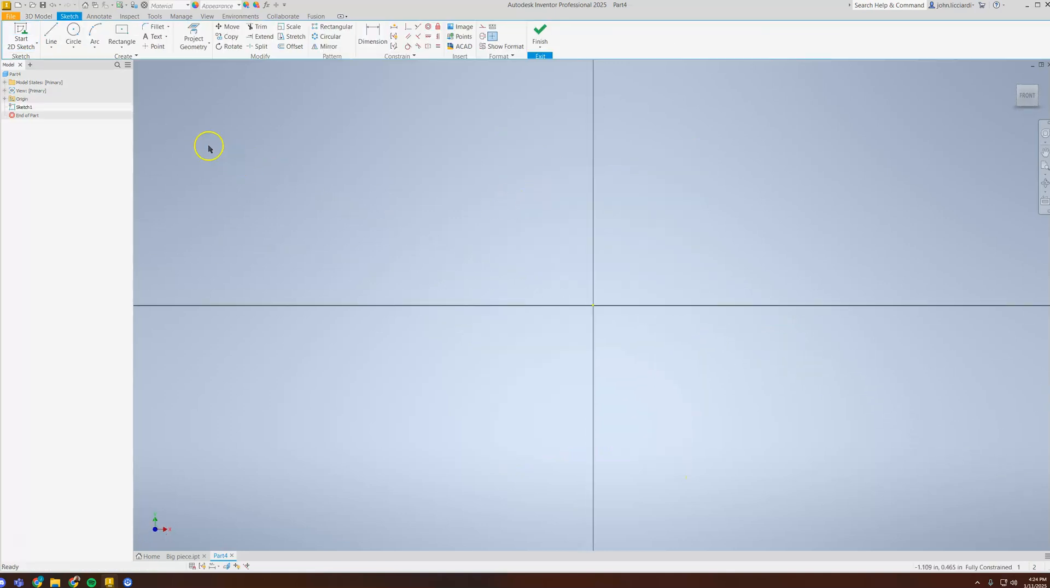
# Draw a two-point center rectangle on the sketch origin, about 1.68 in wide and 0.33 in high
pyautogui.click(122, 47)
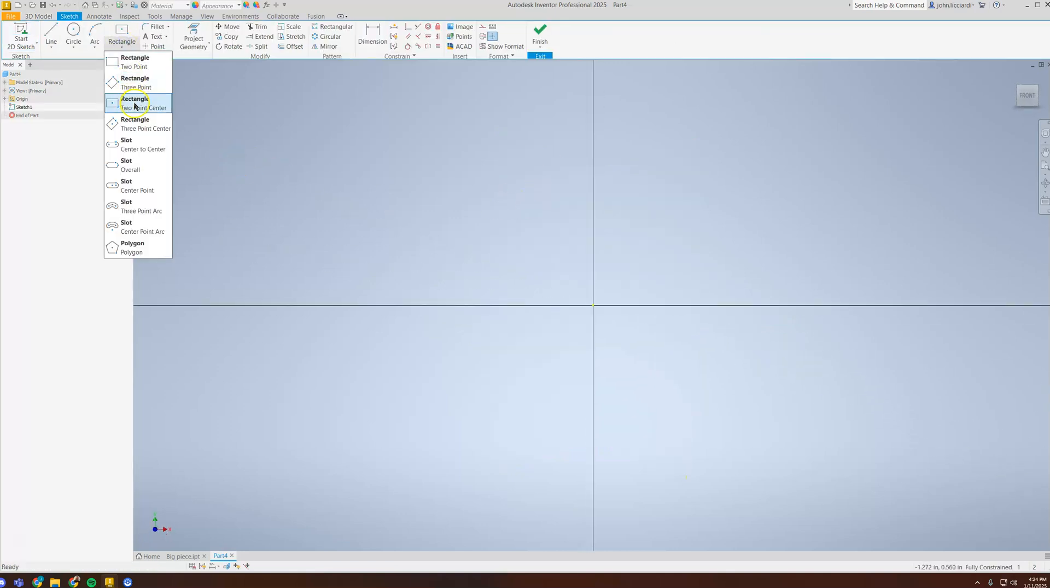
pyautogui.click(135, 104)
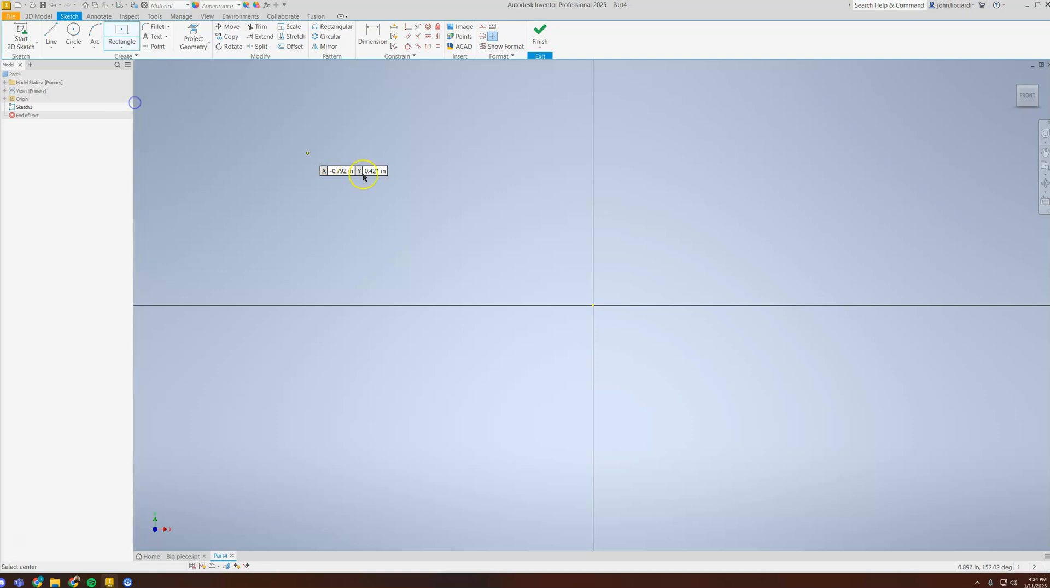
pyautogui.click(593, 305)
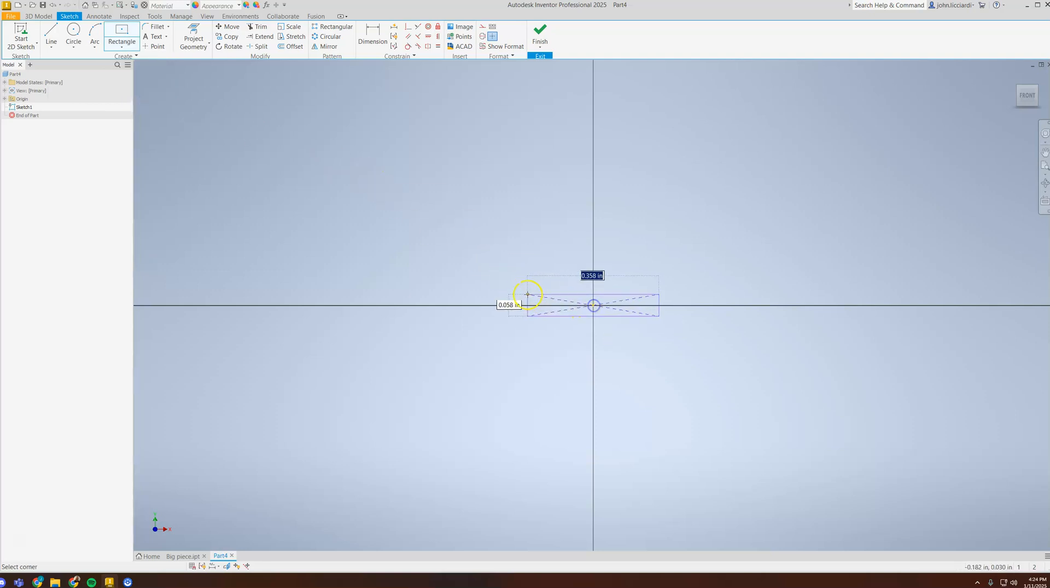
pyautogui.click(290, 247)
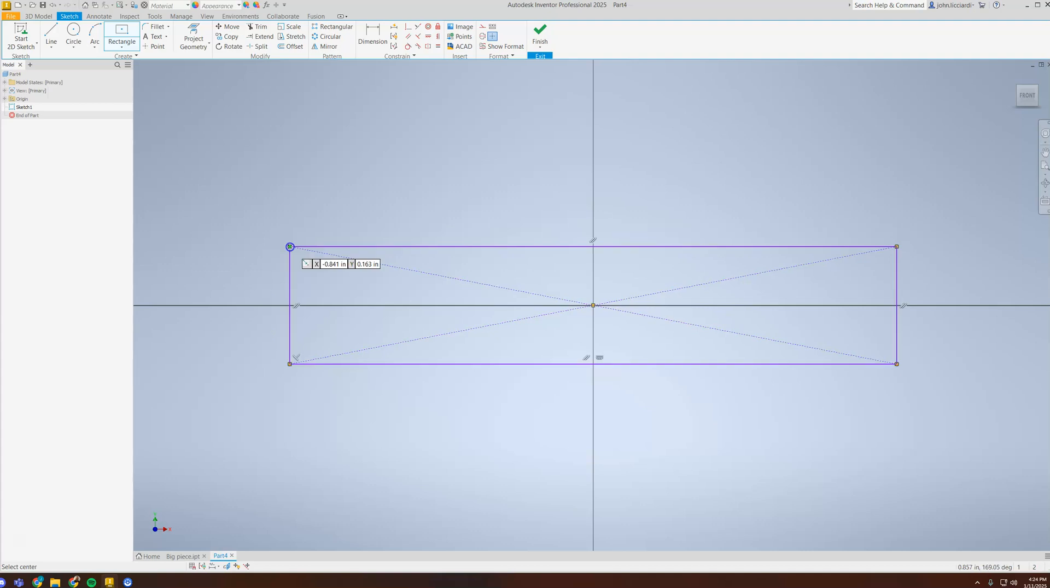
# Check the 1 inch strips' size in the browser's cut list, and back in Inventor dimension the rectangle's horizontal length to 19 in
pyautogui.click(73, 581)
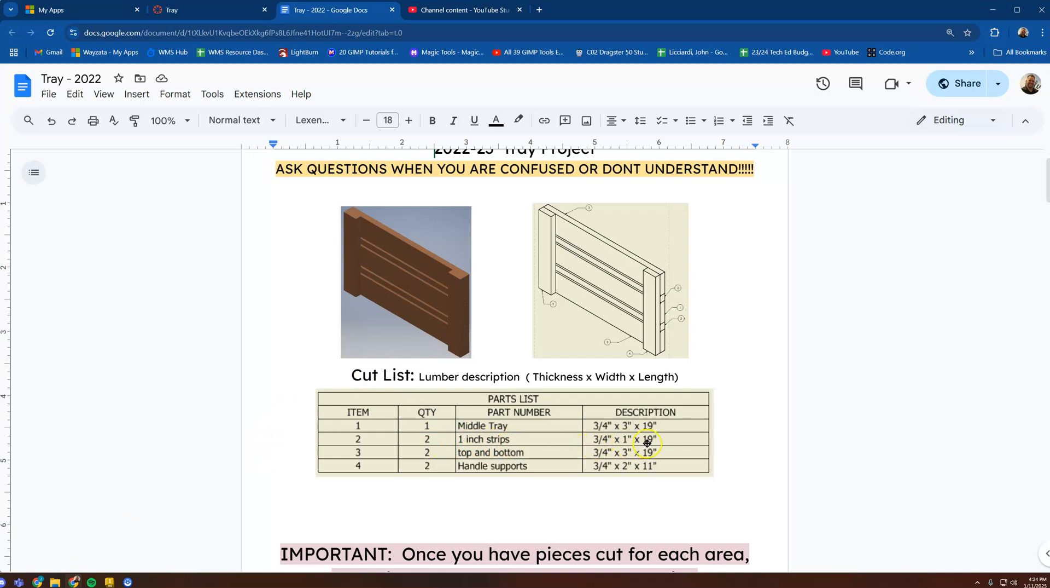
pyautogui.click(109, 581)
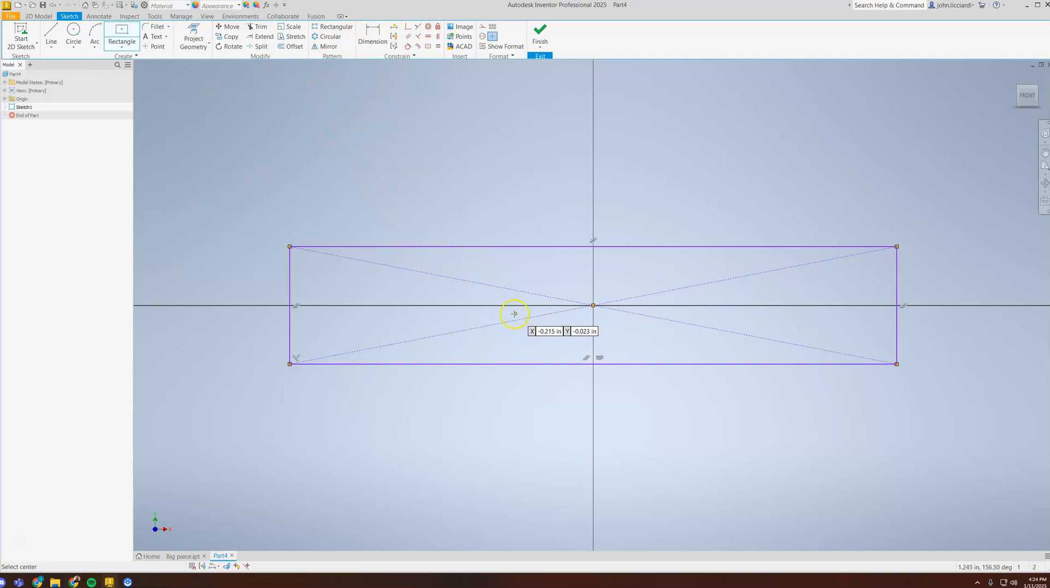
pyautogui.click(373, 31)
pyautogui.click(458, 247)
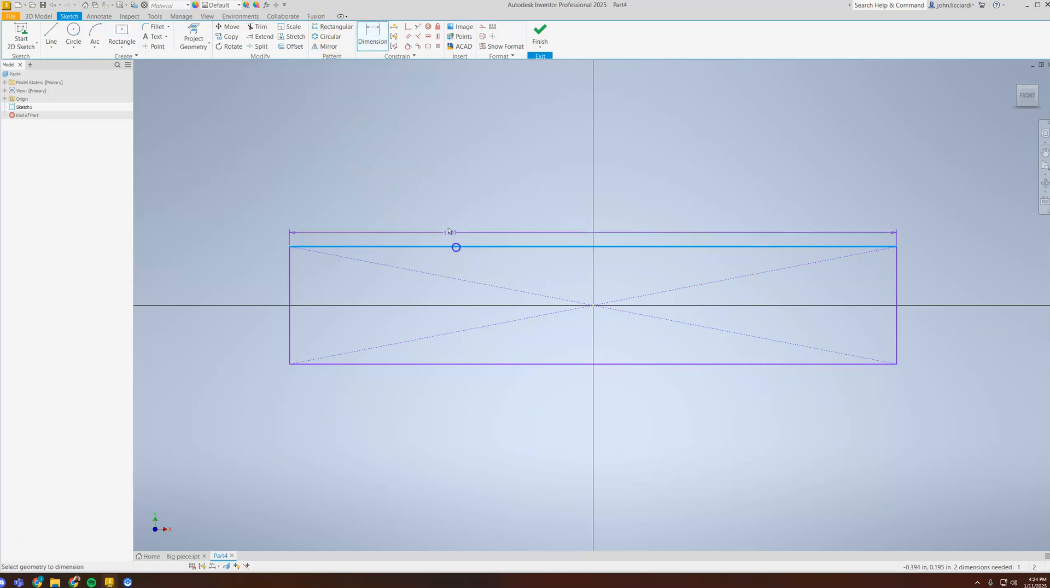
pyautogui.click(446, 212)
pyautogui.write('19')
pyautogui.press('Return')
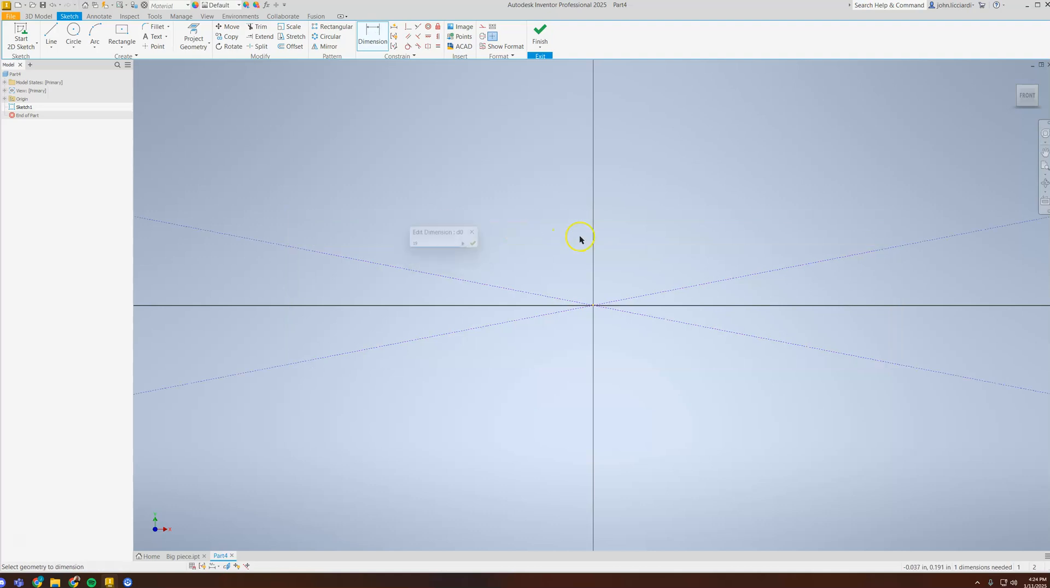
# Dimension the rectangle's vertical side and set its height to 1 in
pyautogui.scroll(-5, 484, 308)
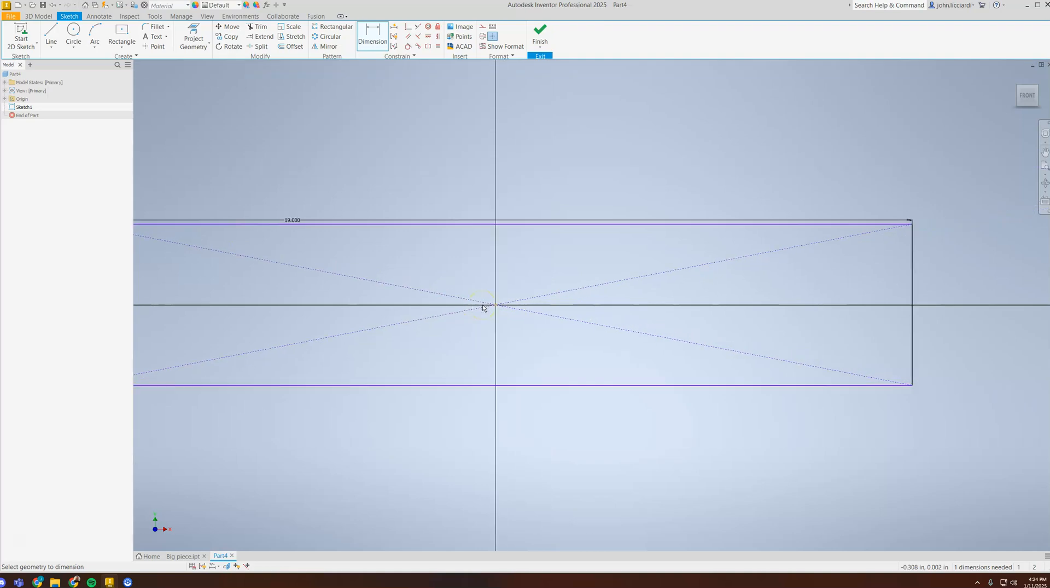
pyautogui.moveTo(411, 316); pyautogui.dragTo(542, 348, button='middle')
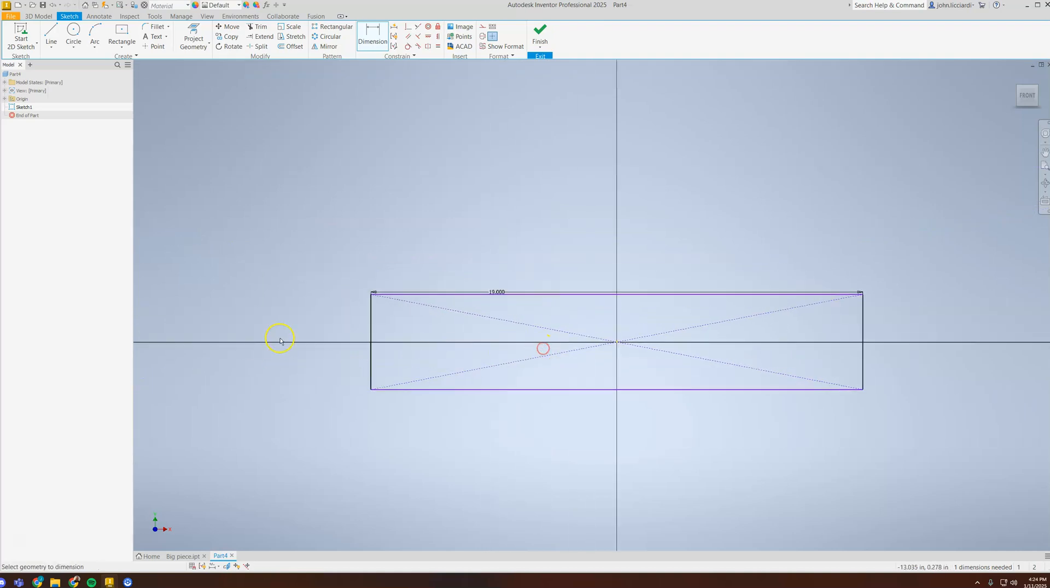
pyautogui.click(370, 327)
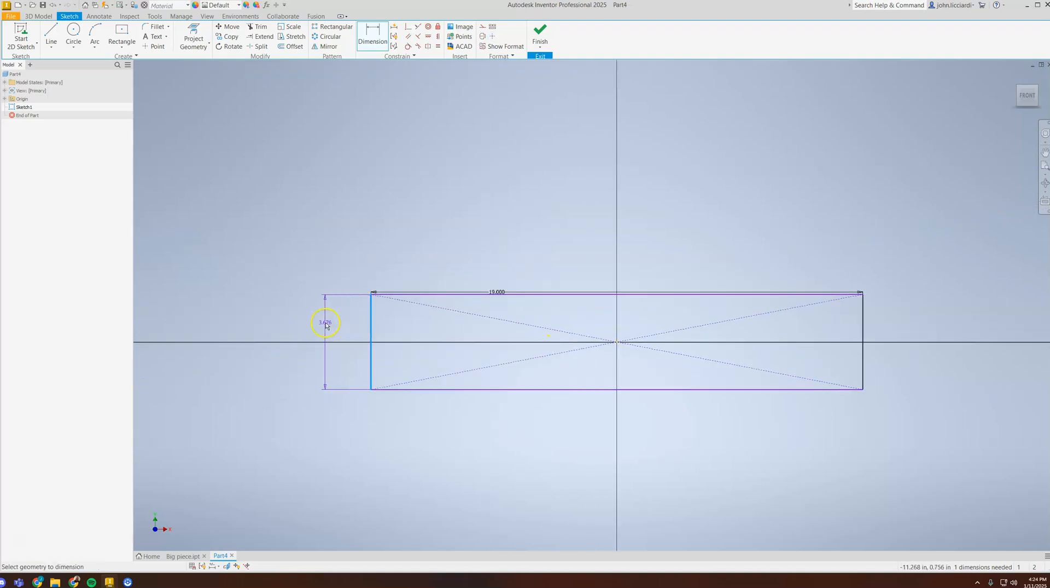
pyautogui.click(326, 325)
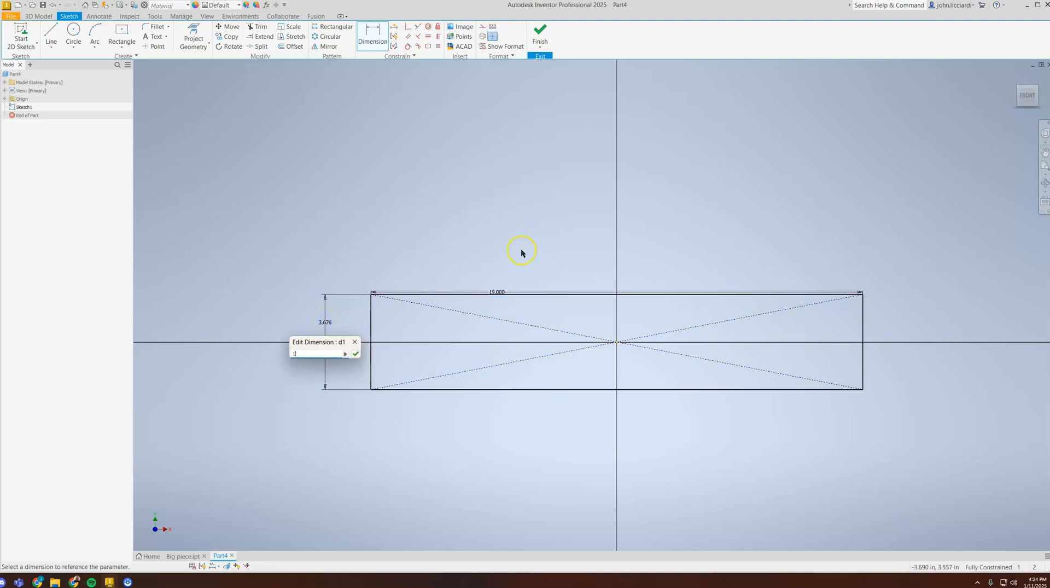
pyautogui.write('1')
pyautogui.press('Return')
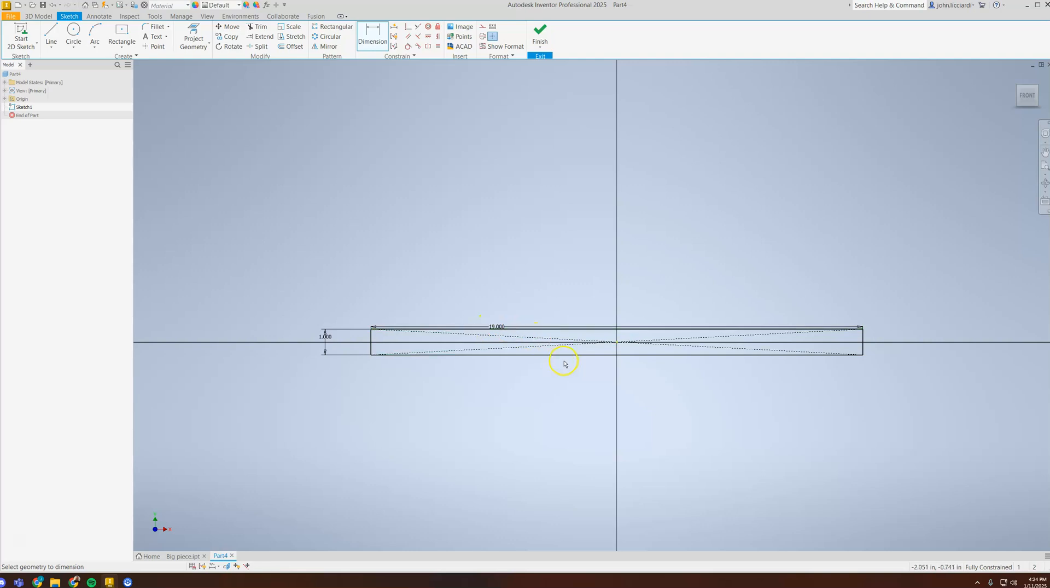
# Finish the sketch and extrude the rectangle 0.75 in symmetrically about the sketch plane
pyautogui.click(537, 34)
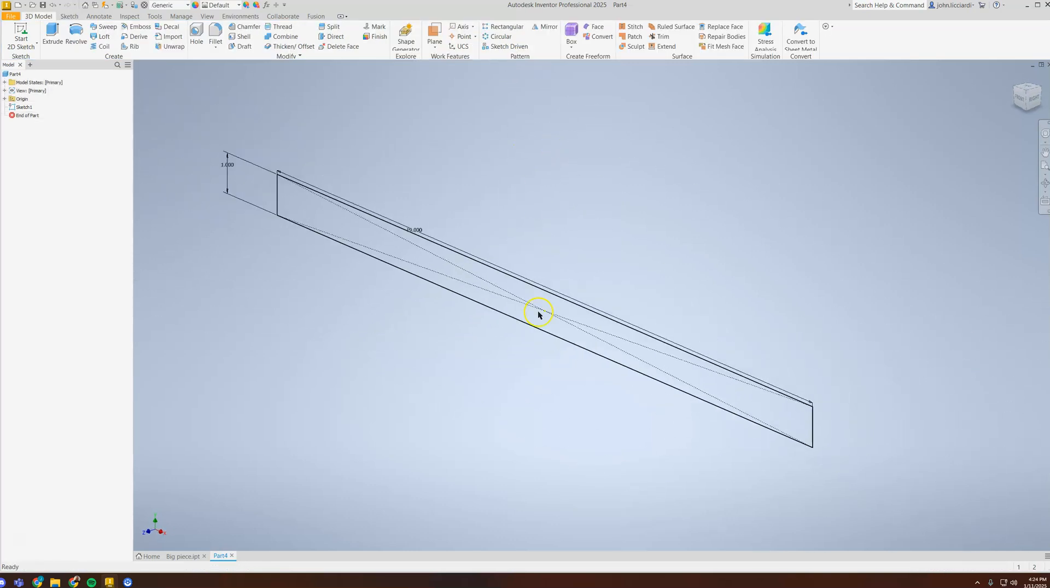
pyautogui.click(52, 34)
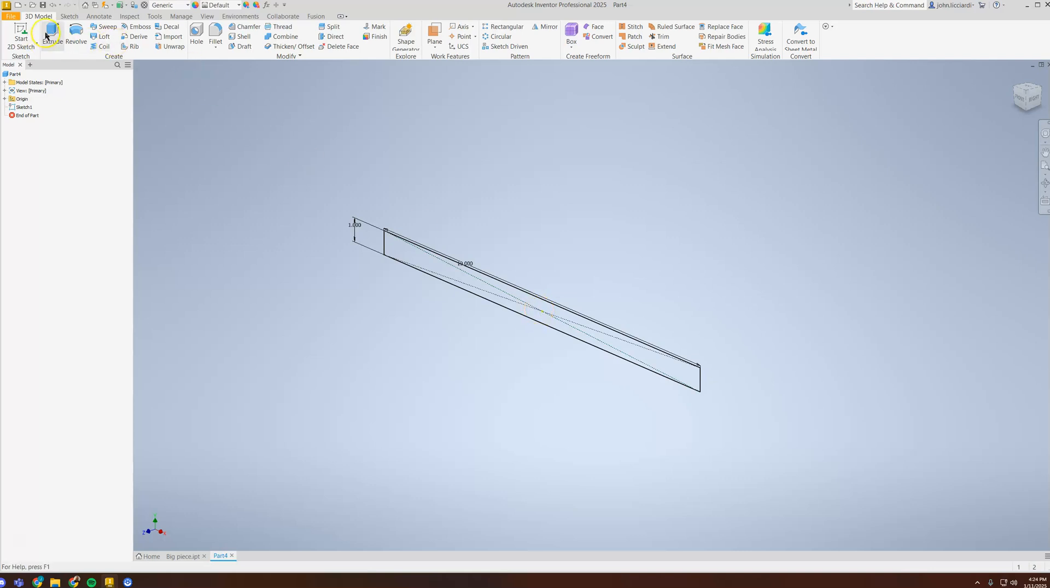
pyautogui.moveTo(203, 144); pyautogui.dragTo(107, 144)
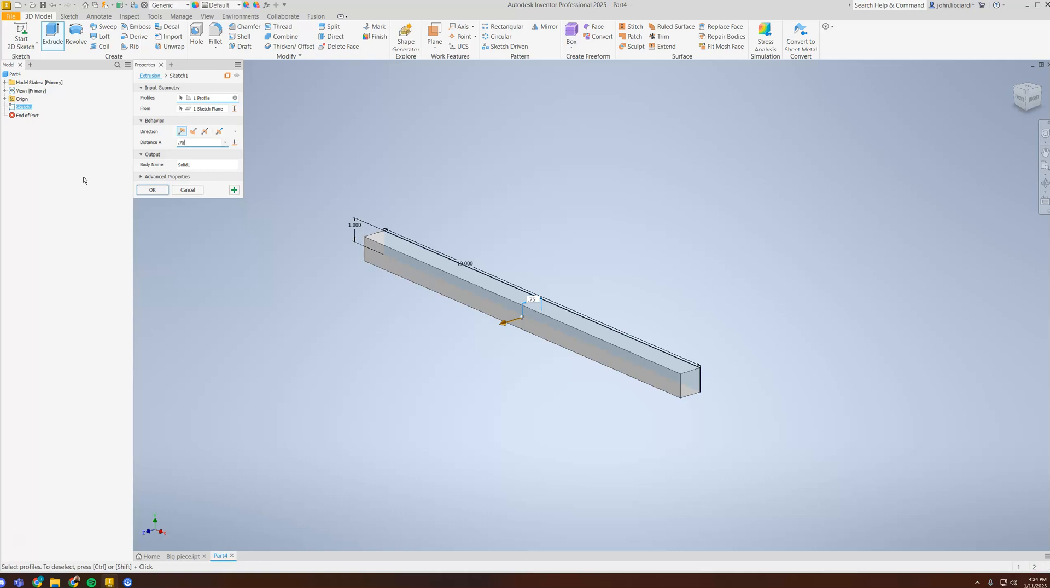
pyautogui.click(129, 144)
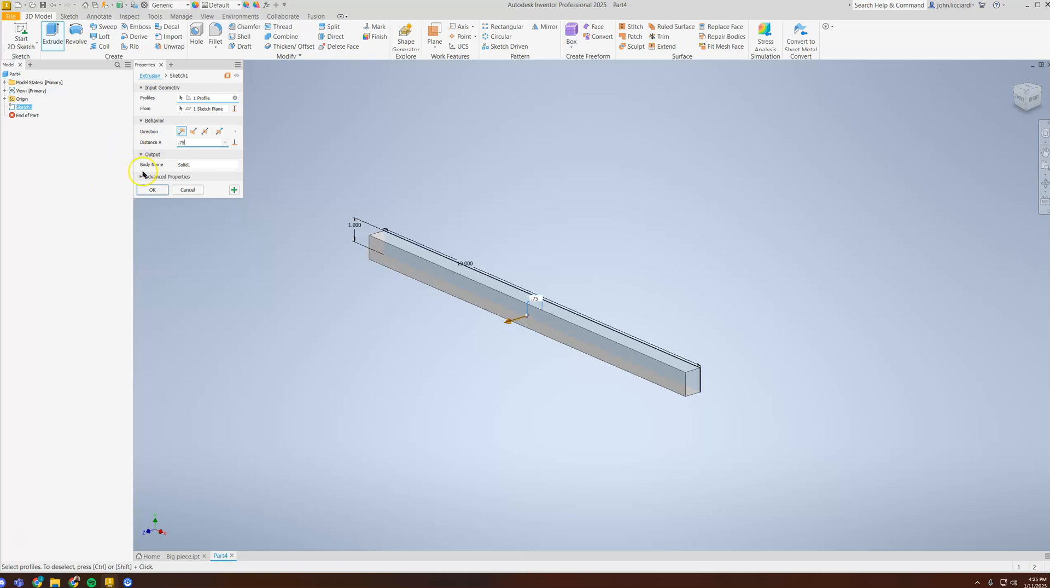
pyautogui.click(206, 131)
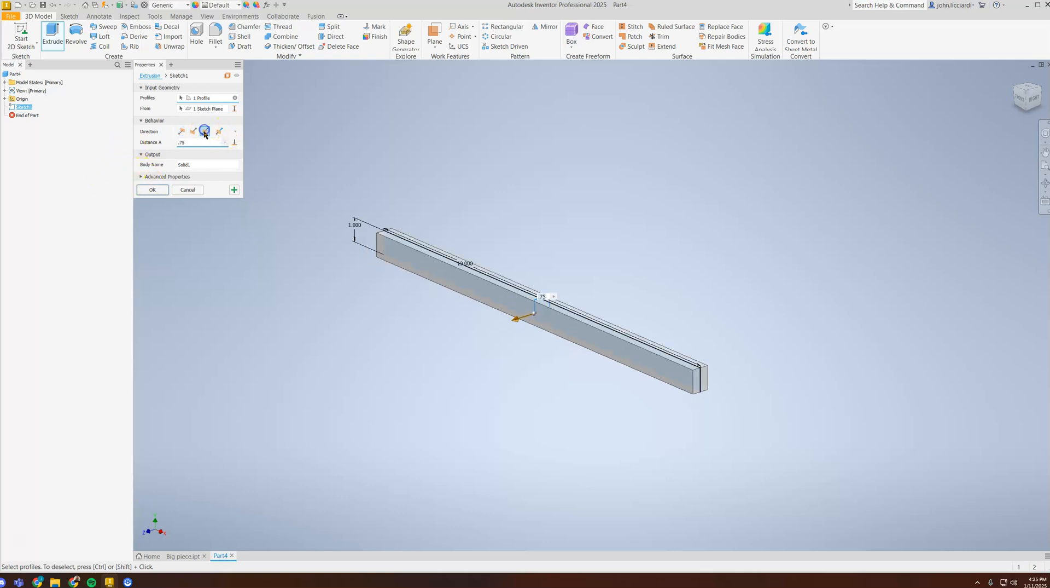
pyautogui.click(152, 190)
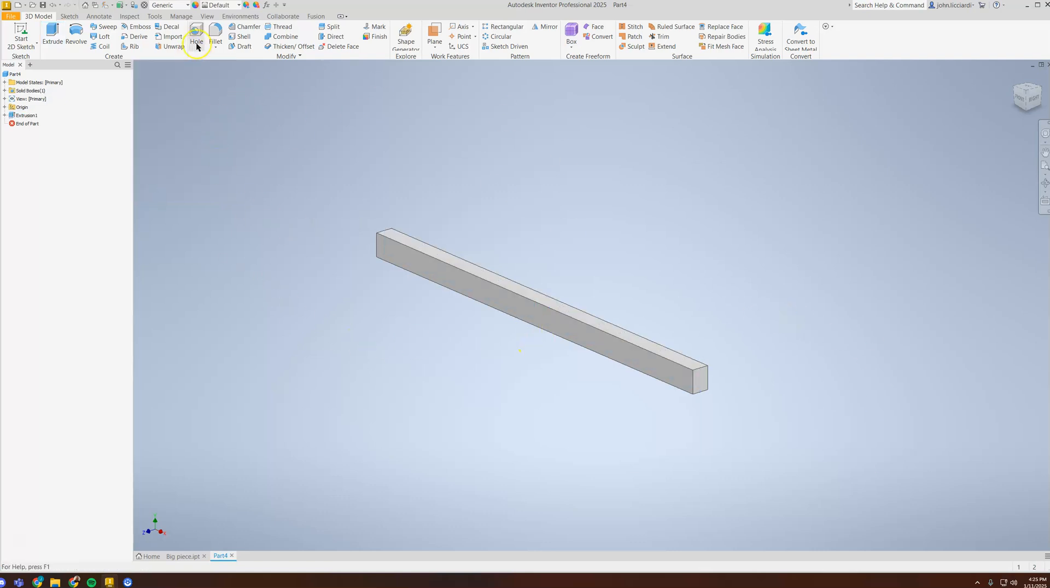
# Fillet all 12 edges of the strip with a radius of 0.0625 in
pyautogui.click(218, 36)
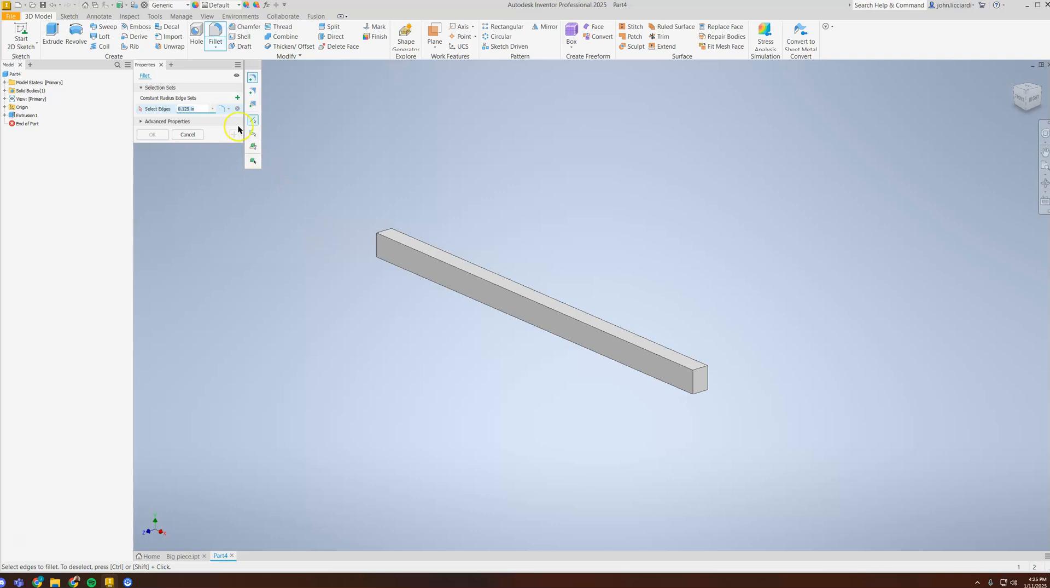
pyautogui.moveTo(350, 217); pyautogui.dragTo(857, 462)
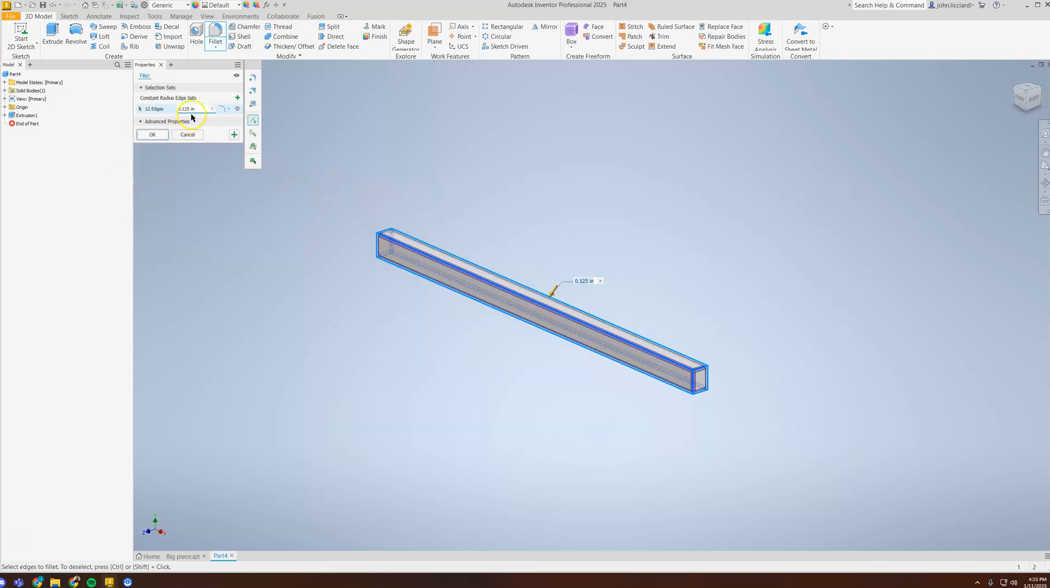
pyautogui.moveTo(196, 110); pyautogui.dragTo(118, 108)
pyautogui.write('.06')
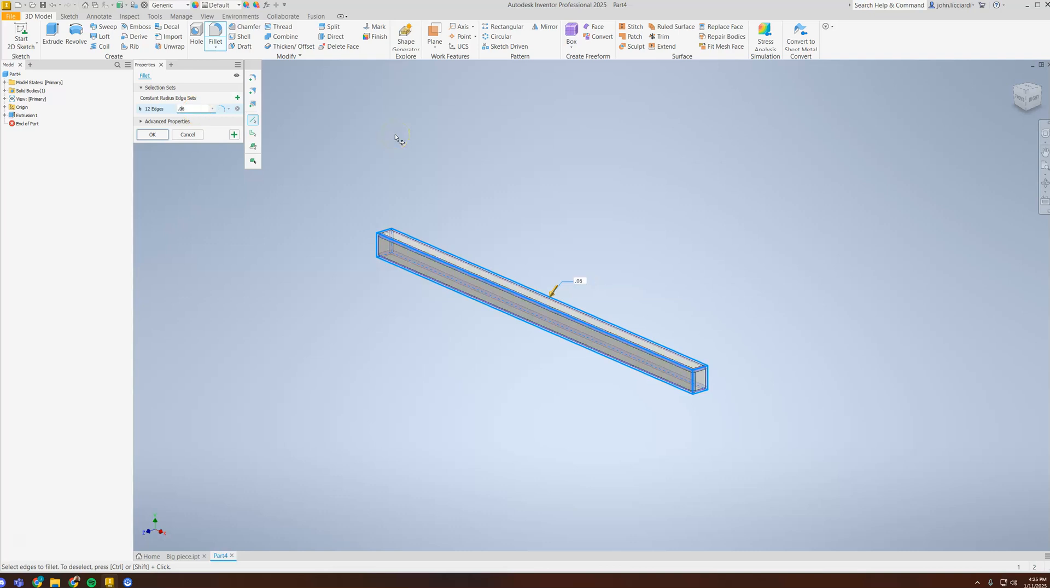
pyautogui.write('25')
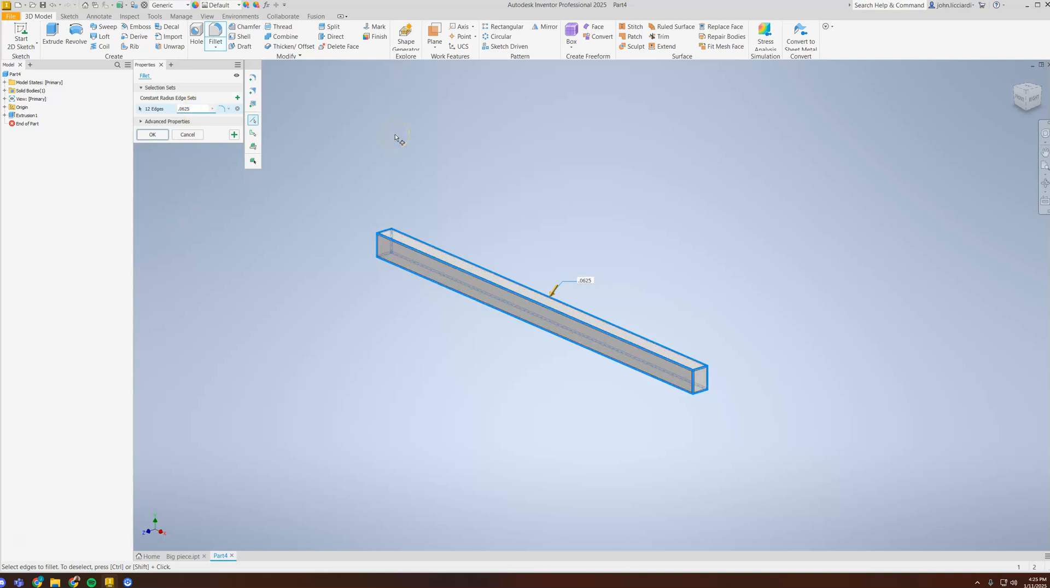
pyautogui.click(144, 137)
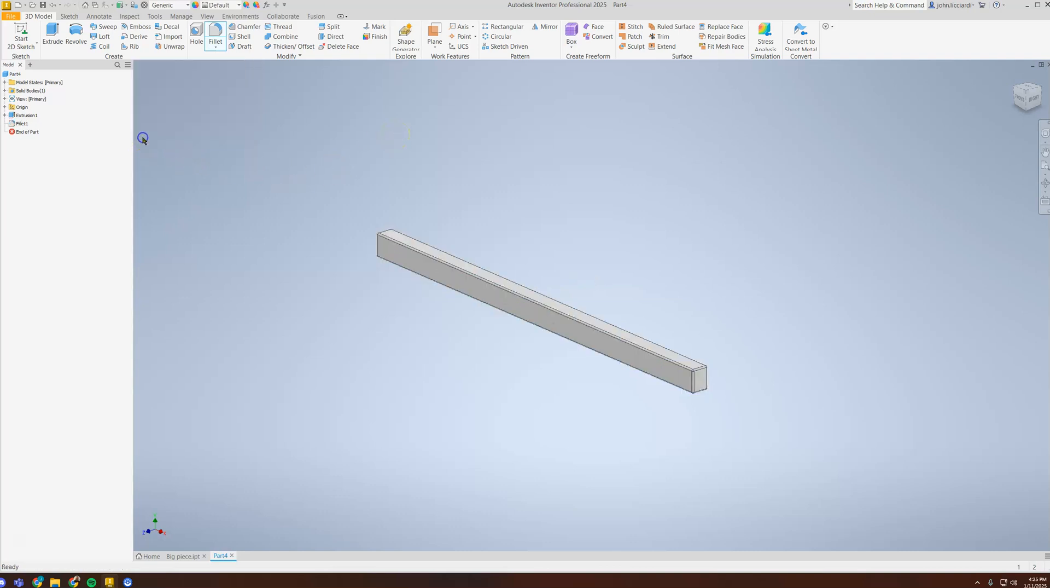
# Save the part as "1 inch piece" in the tray project folder
pyautogui.click(15, 15)
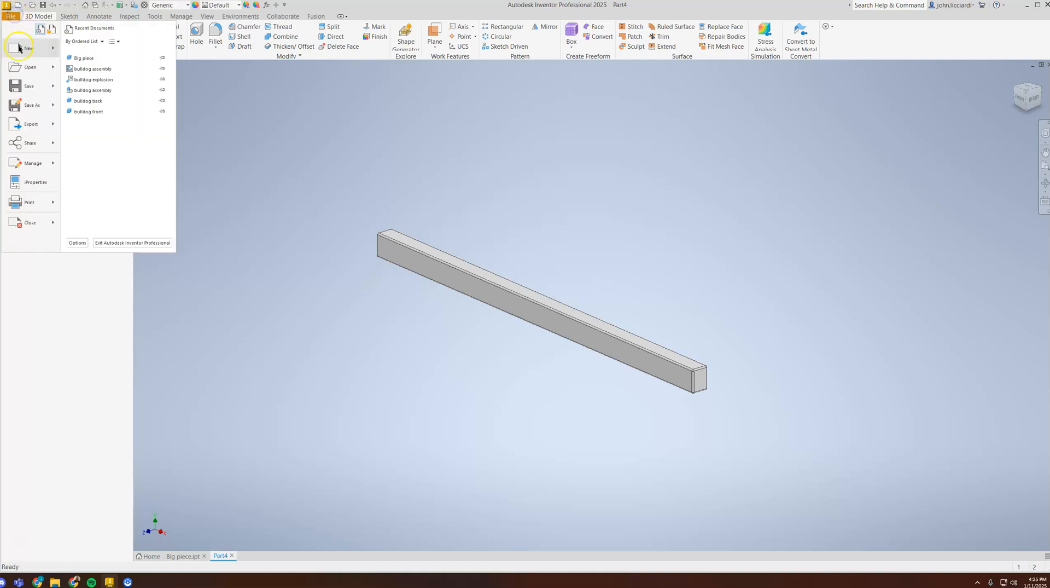
pyautogui.click(28, 84)
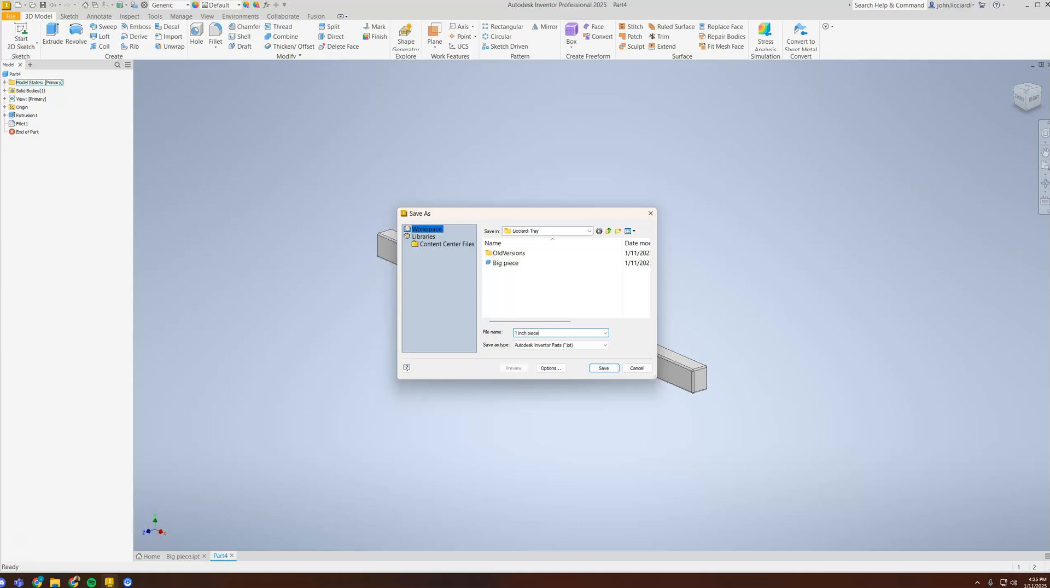
pyautogui.press('Return')
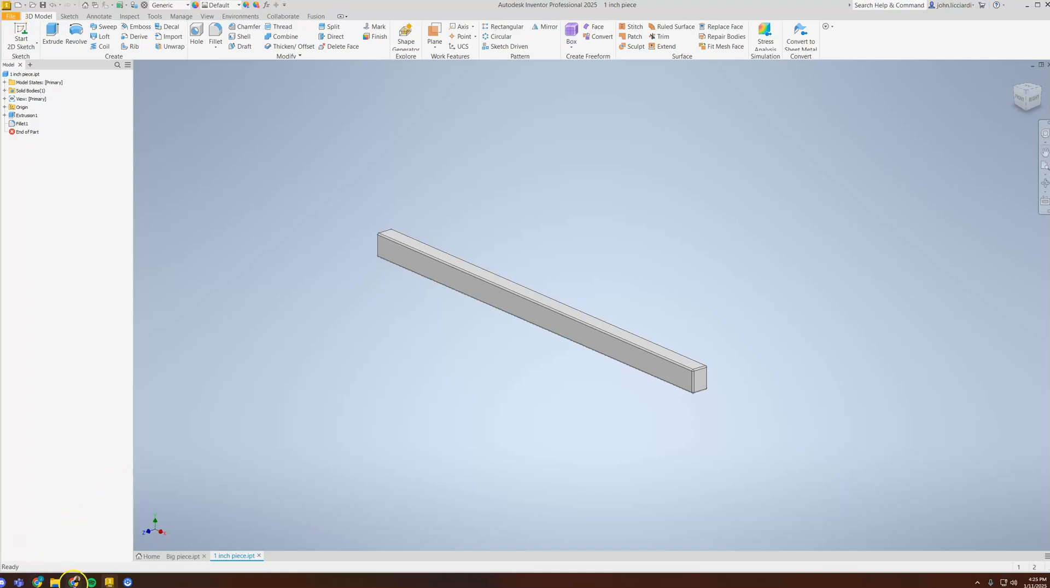
# Check the handle supports' size in the browser's cut list, and in Inventor create a Standard.ipt part with a 2D sketch on its XY plane
pyautogui.click(74, 581)
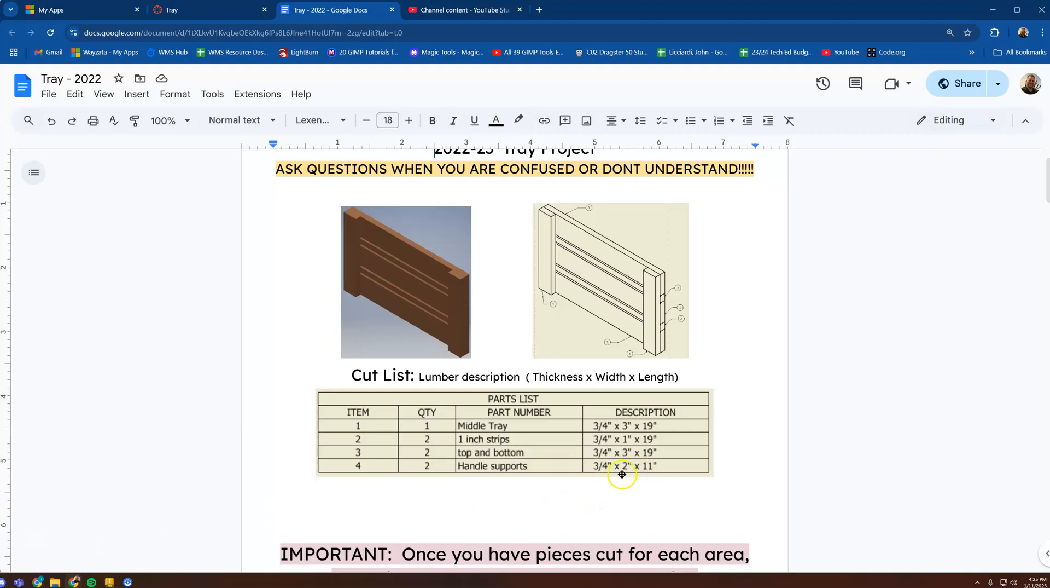
pyautogui.click(109, 581)
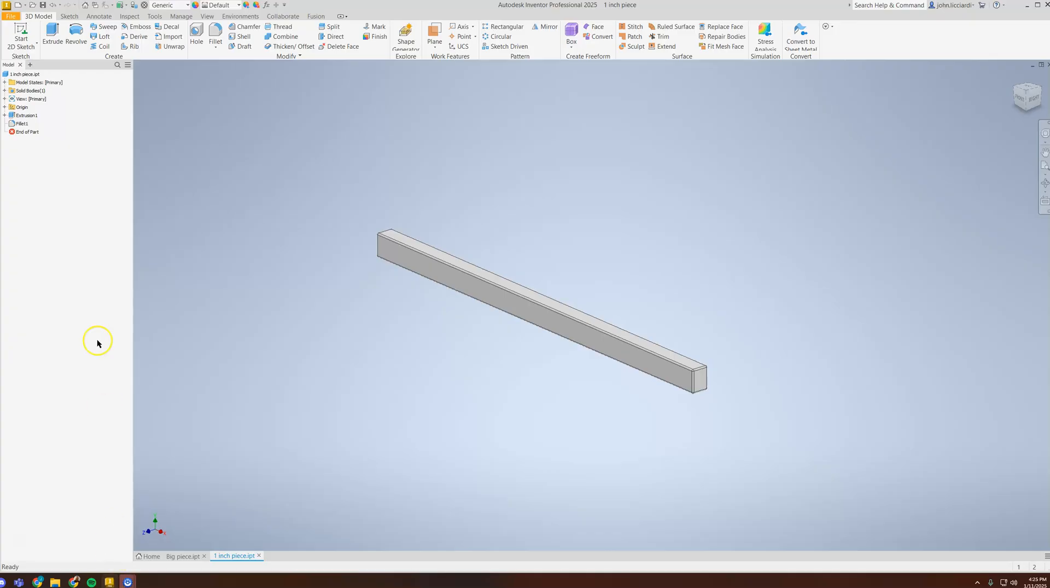
pyautogui.click(12, 16)
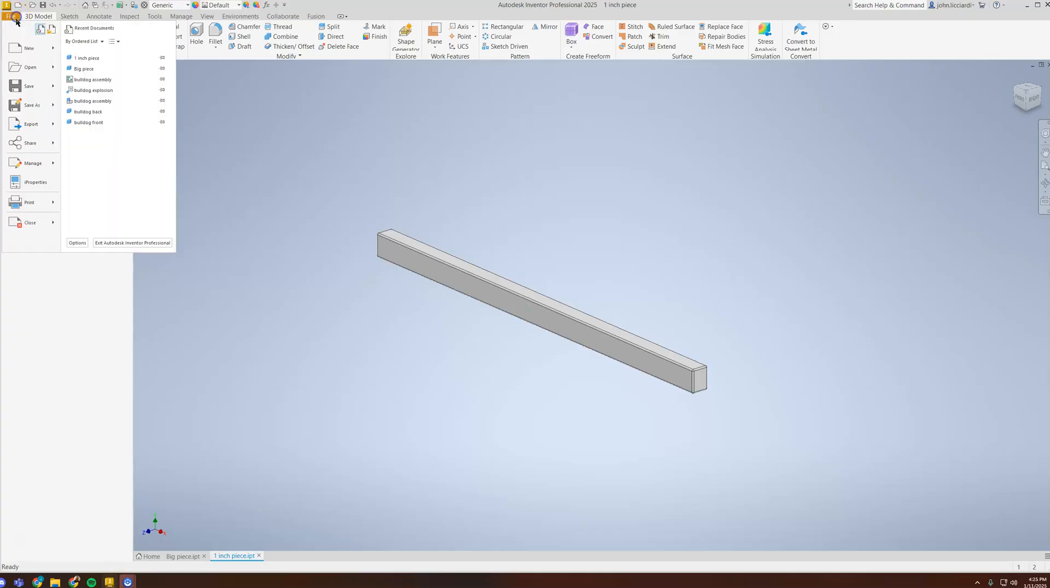
pyautogui.click(29, 49)
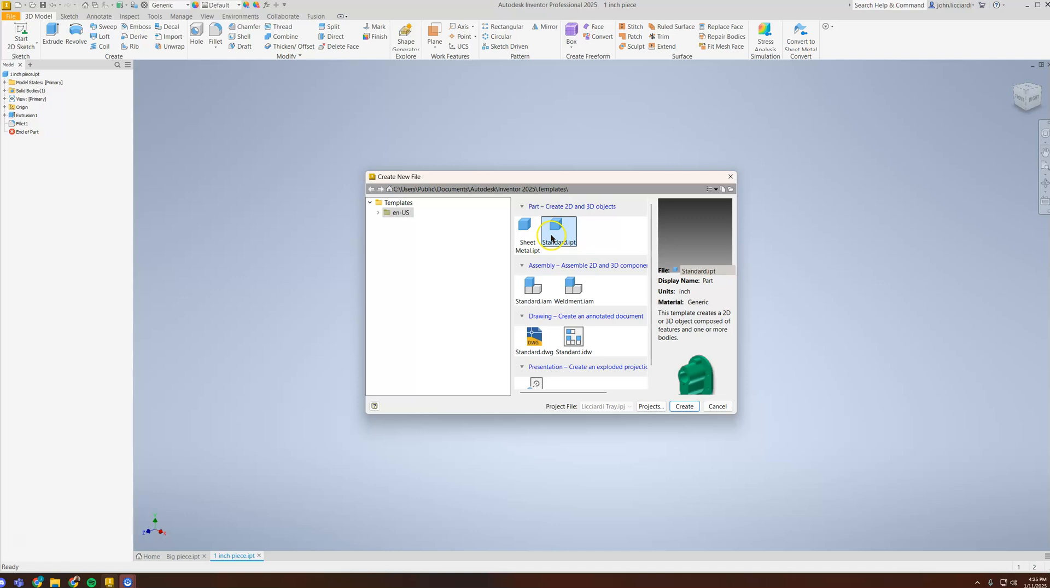
pyautogui.click(684, 406)
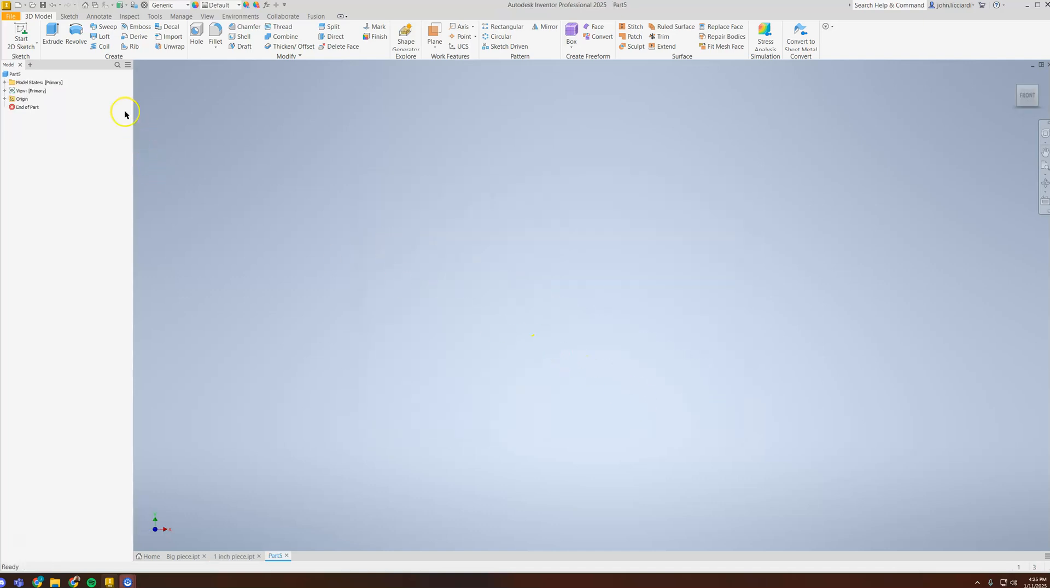
pyautogui.click(21, 33)
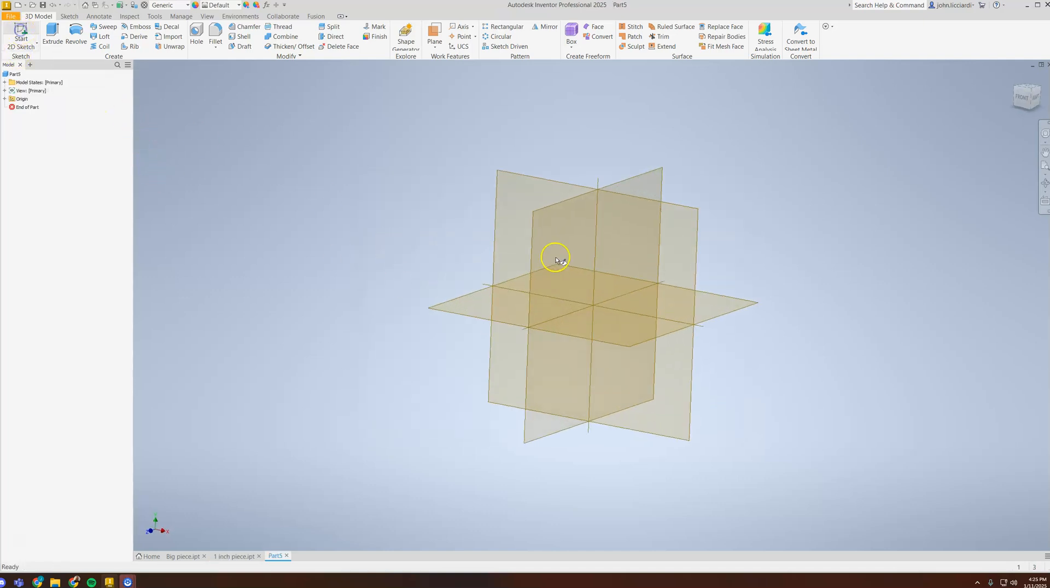
pyautogui.click(546, 159)
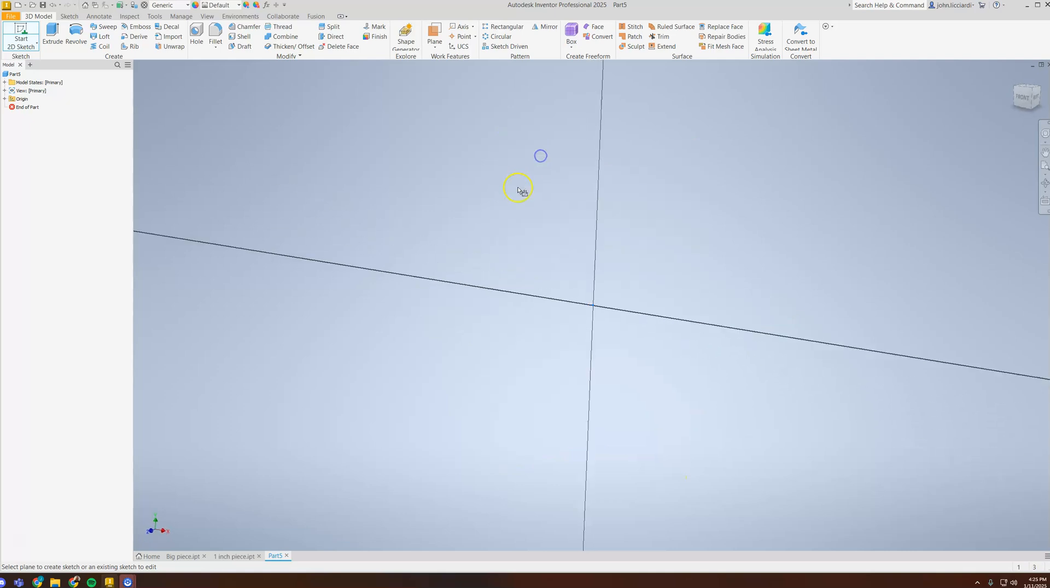
# Draw a two-point center rectangle about 1.56 in wide, centered on the sketch origin
pyautogui.click(122, 48)
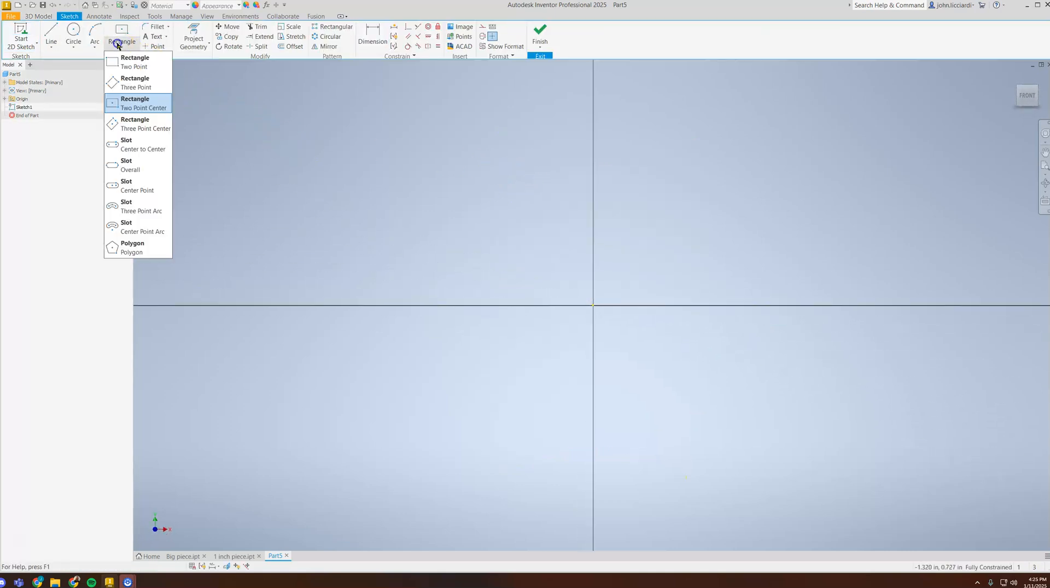
pyautogui.click(142, 106)
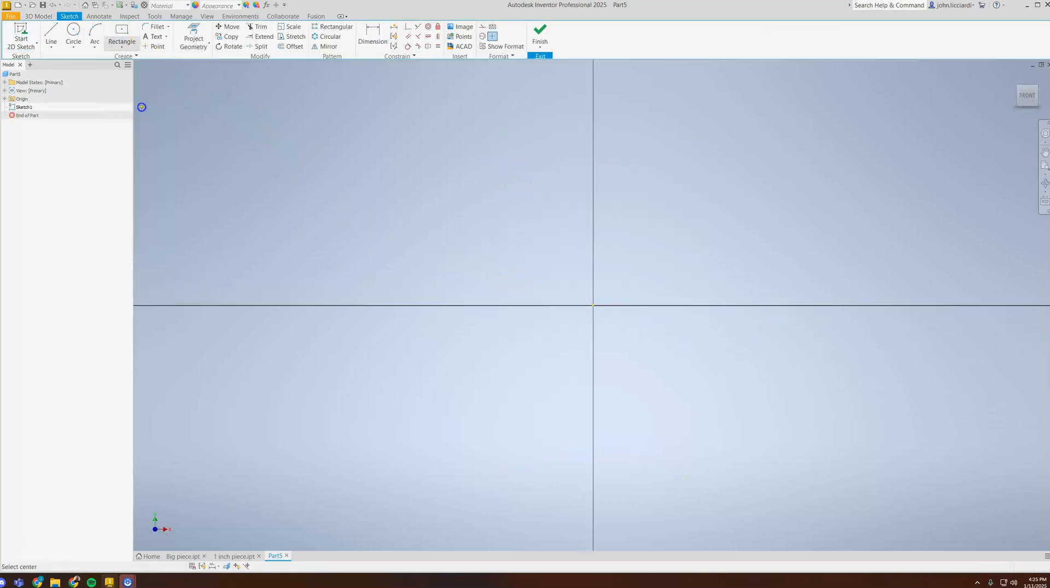
pyautogui.click(593, 305)
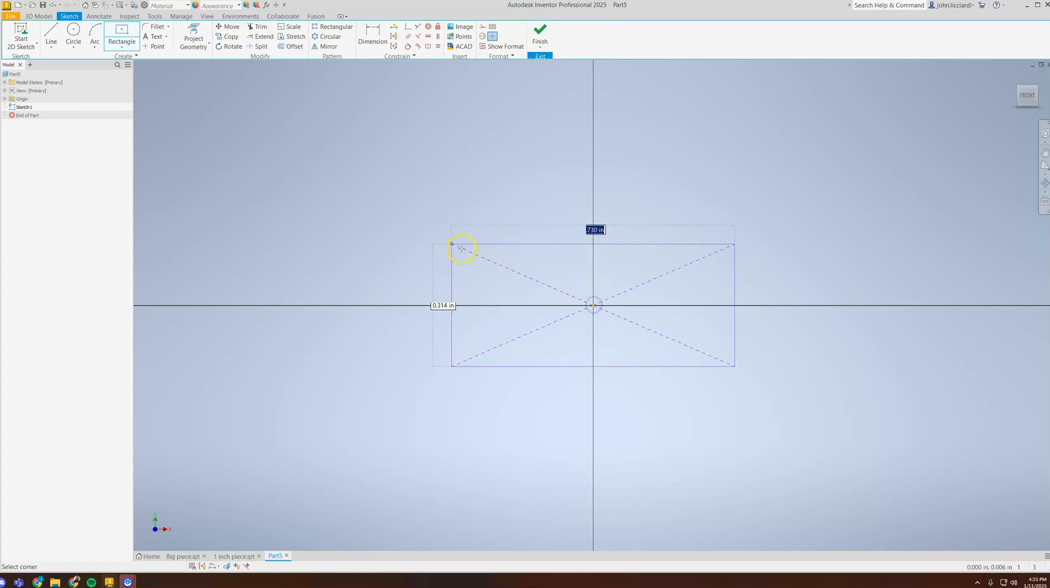
pyautogui.click(312, 192)
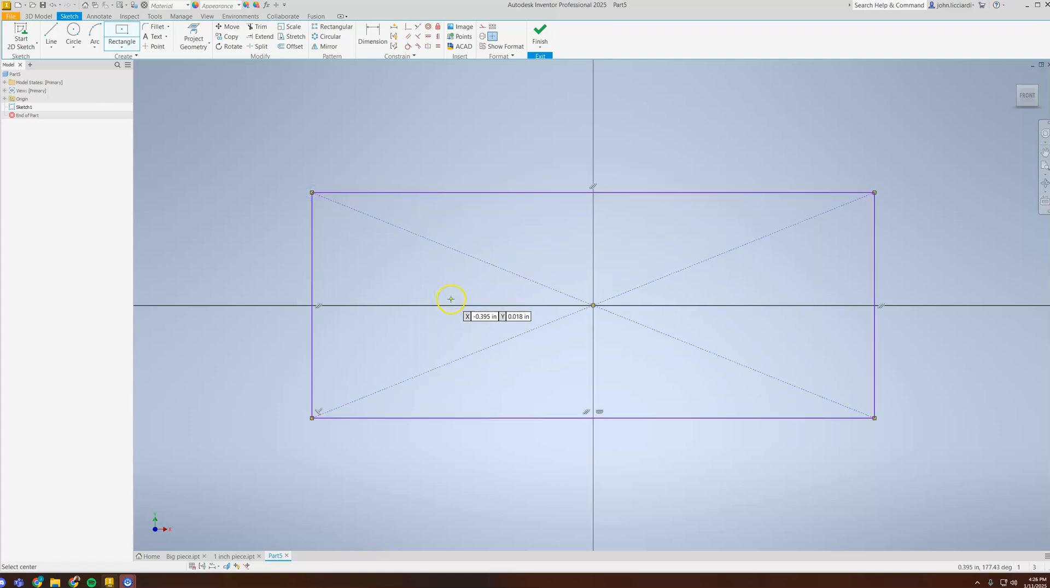
# Dimension the rectangle to 11 in long and 2 in high
pyautogui.click(370, 33)
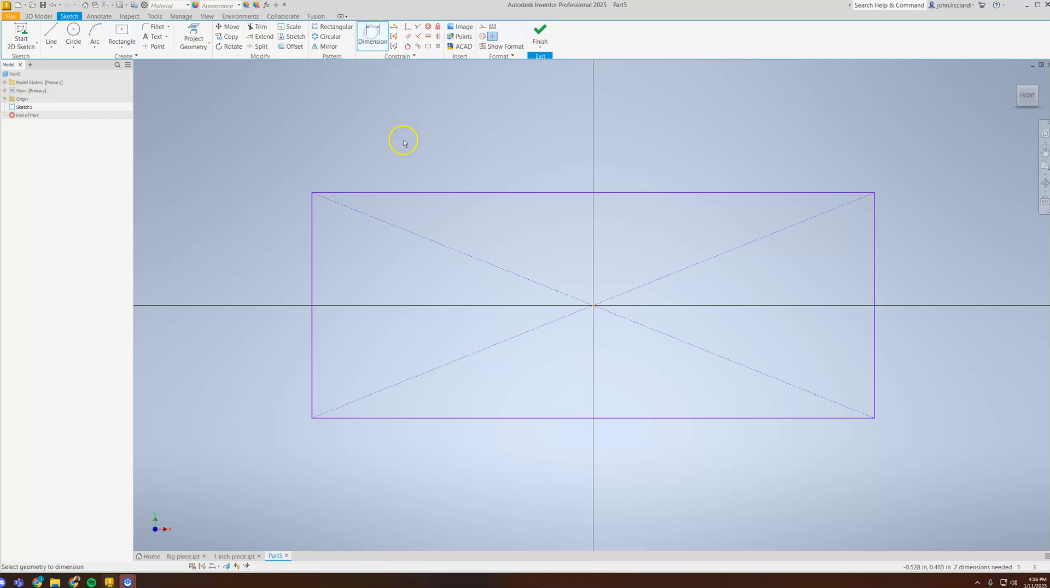
pyautogui.click(418, 193)
pyautogui.click(422, 129)
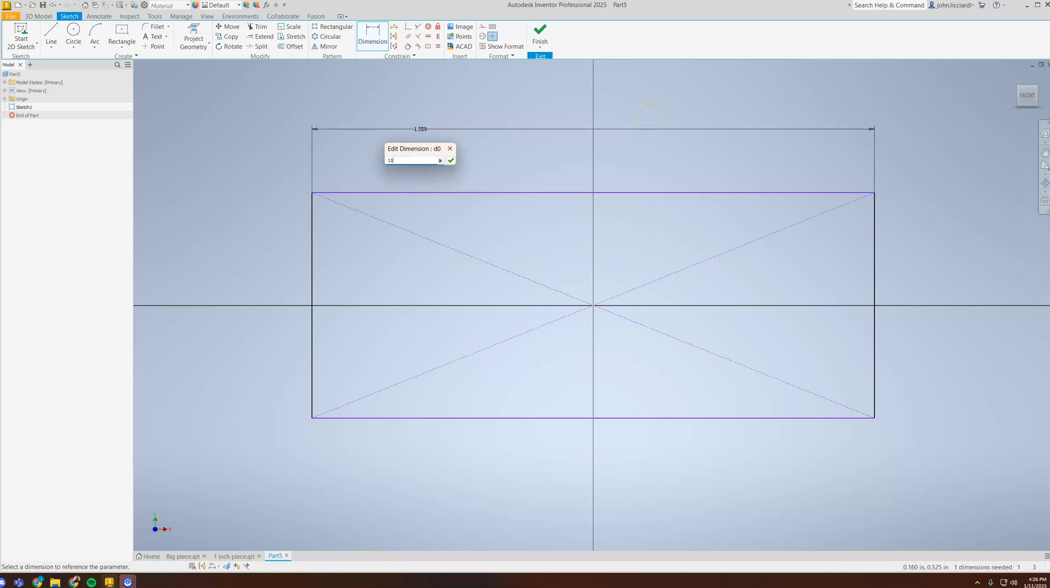
pyautogui.press('Return')
pyautogui.scroll(-5, 383, 365)
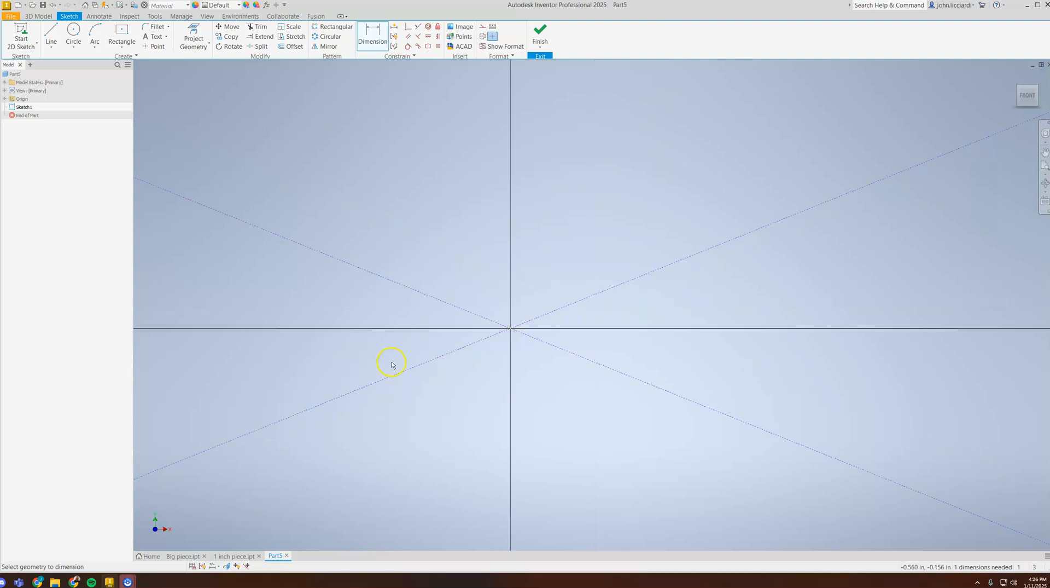
pyautogui.moveTo(391, 363); pyautogui.dragTo(496, 366, button='middle')
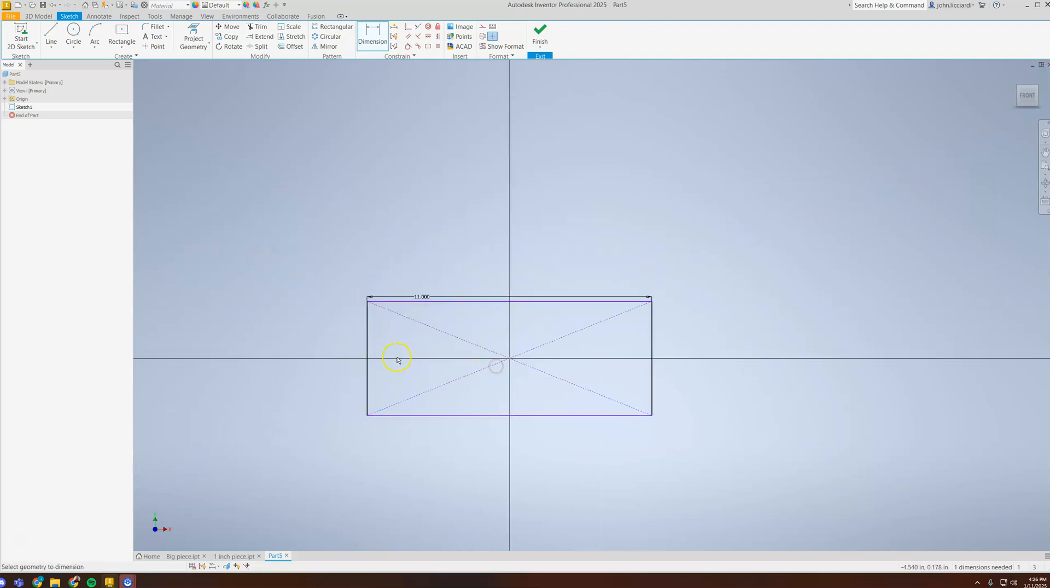
pyautogui.click(367, 327)
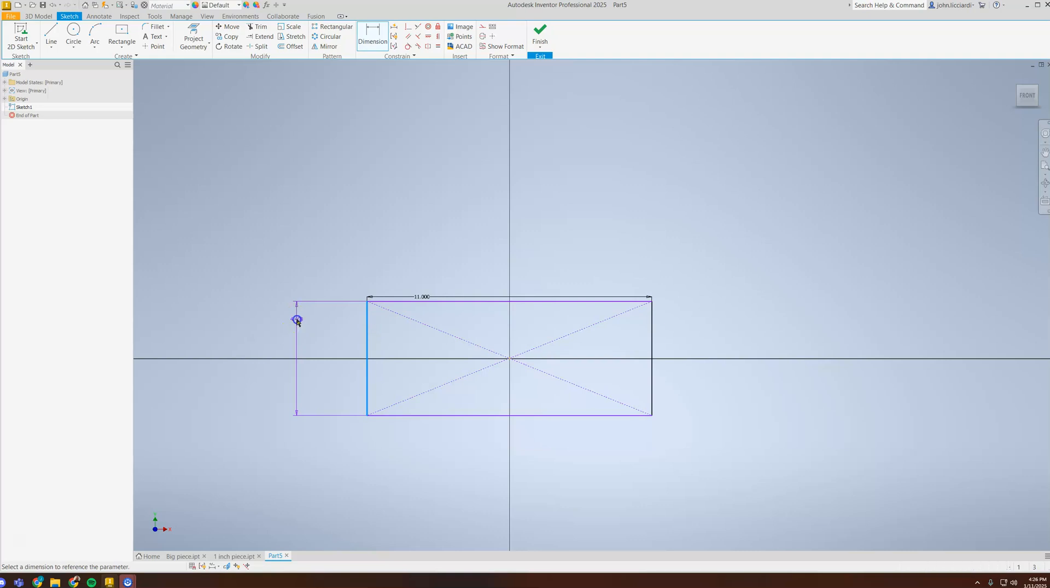
pyautogui.click(296, 318)
pyautogui.press('Return')
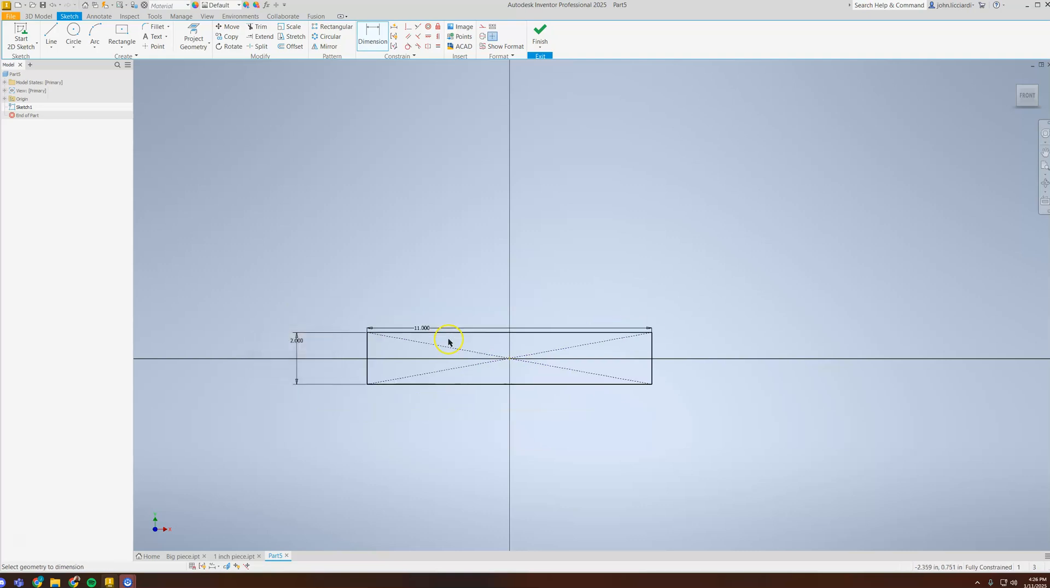
# Finish the sketch and extrude the rectangle 0.75 in symmetrically about the sketch plane
pyautogui.click(535, 32)
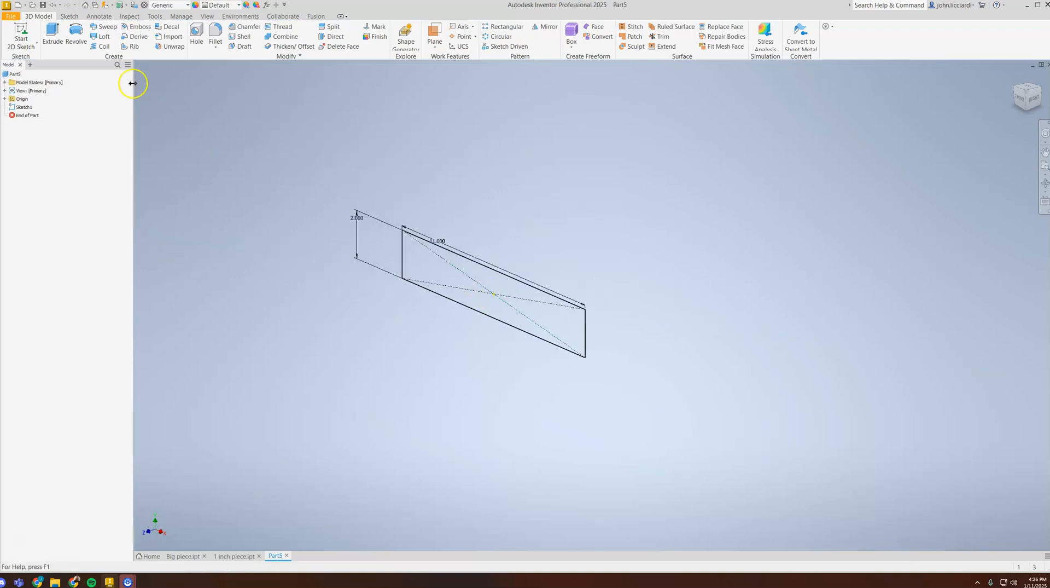
pyautogui.click(51, 30)
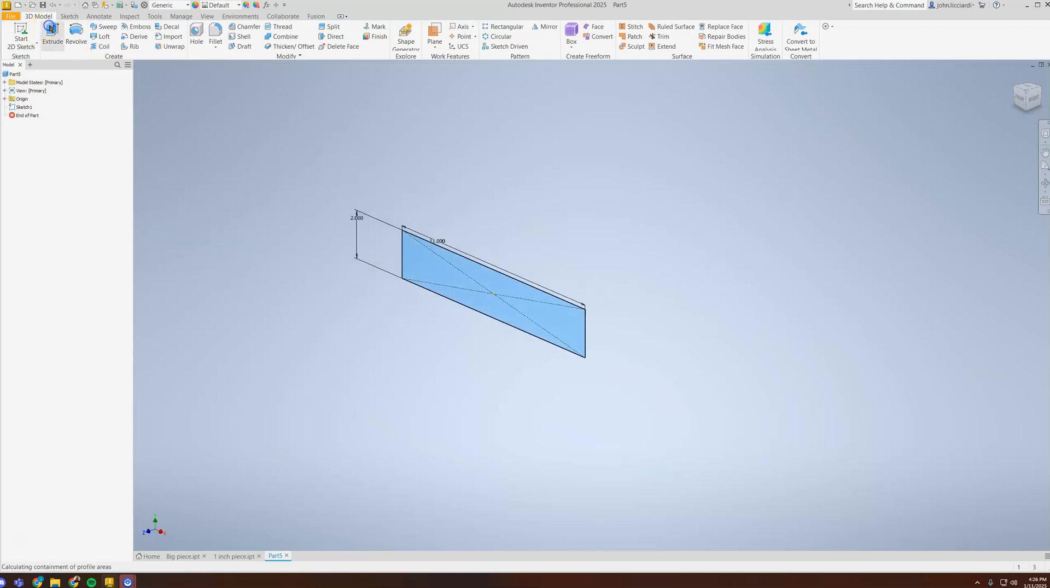
pyautogui.press('BackSpace')
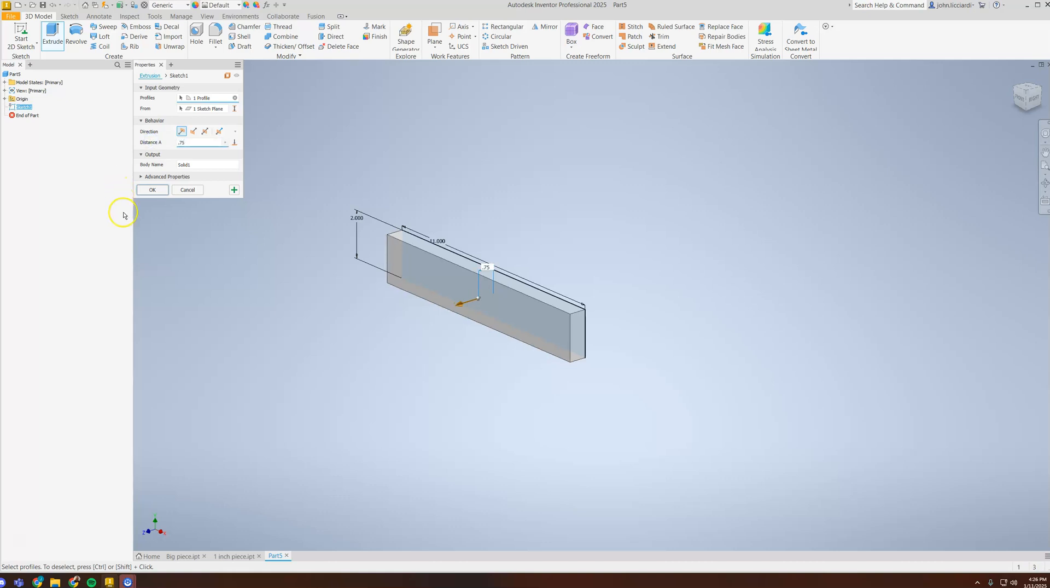
pyautogui.click(204, 131)
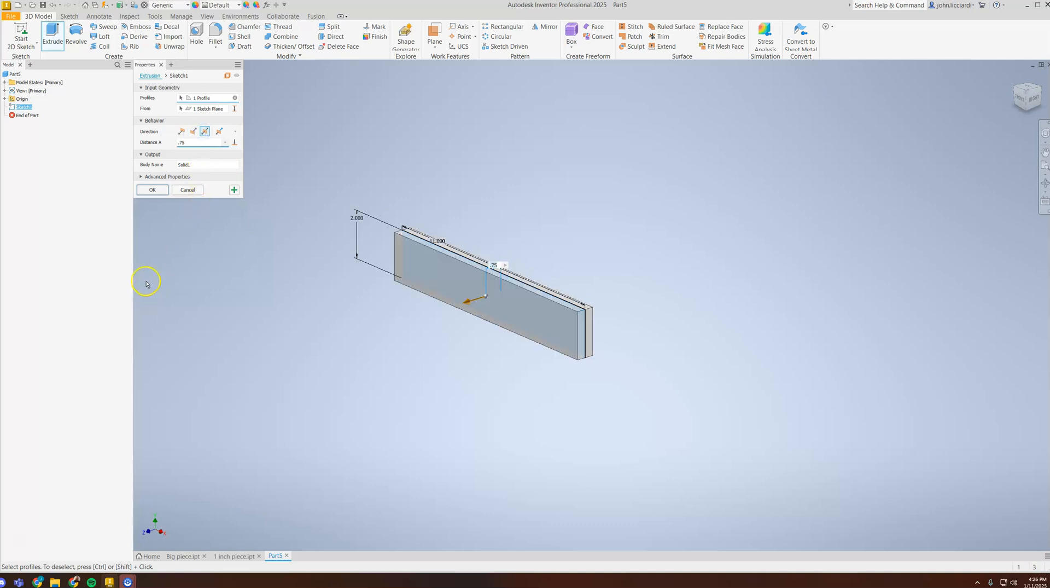
pyautogui.click(154, 190)
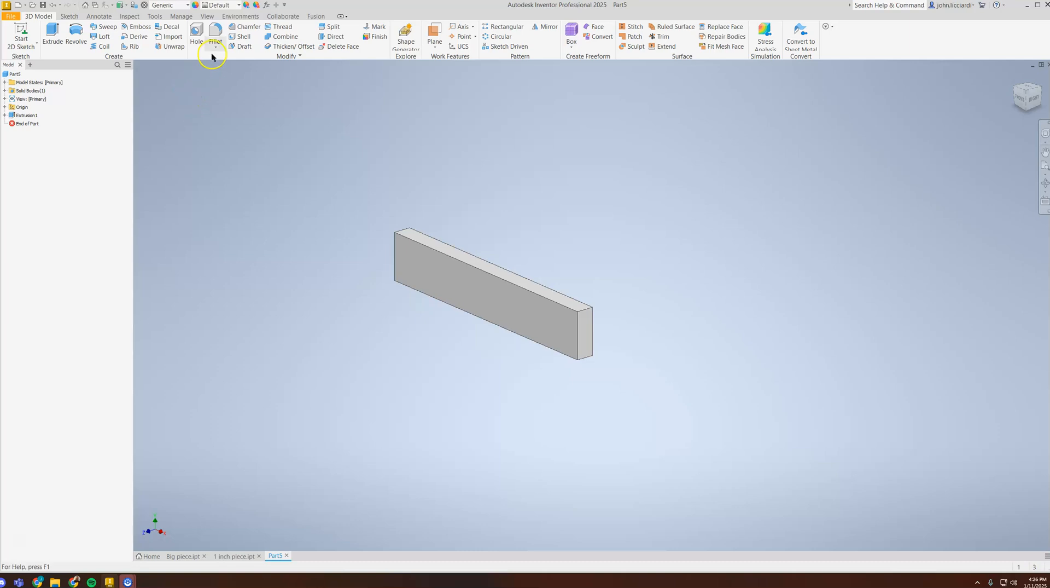
# Fillet all 12 edges of the handle support block with a 0.0625 in radius
pyautogui.click(220, 34)
pyautogui.moveTo(356, 181); pyautogui.dragTo(648, 427)
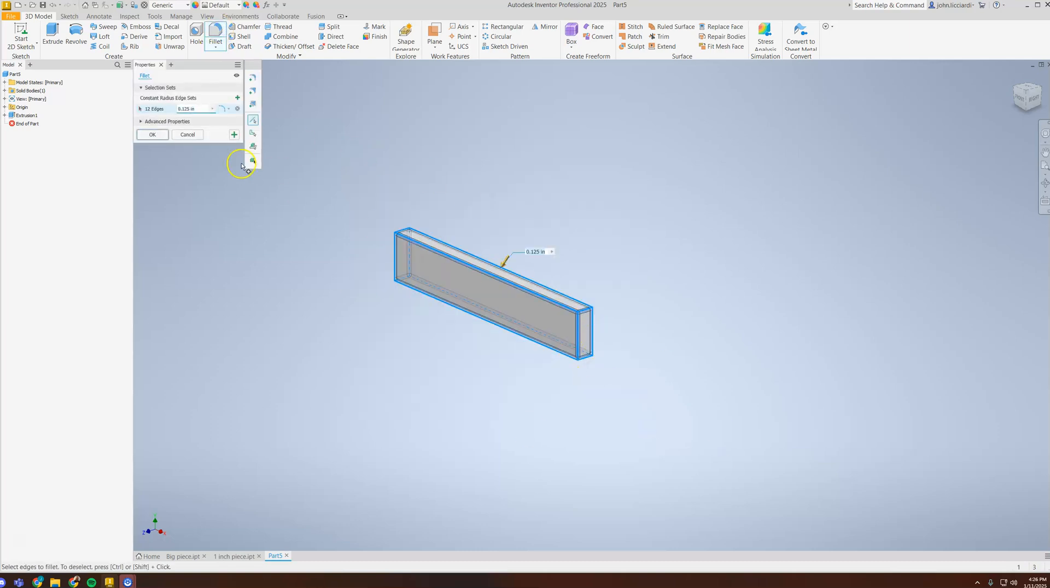
pyautogui.moveTo(201, 109); pyautogui.dragTo(147, 106)
pyautogui.write('.0625')
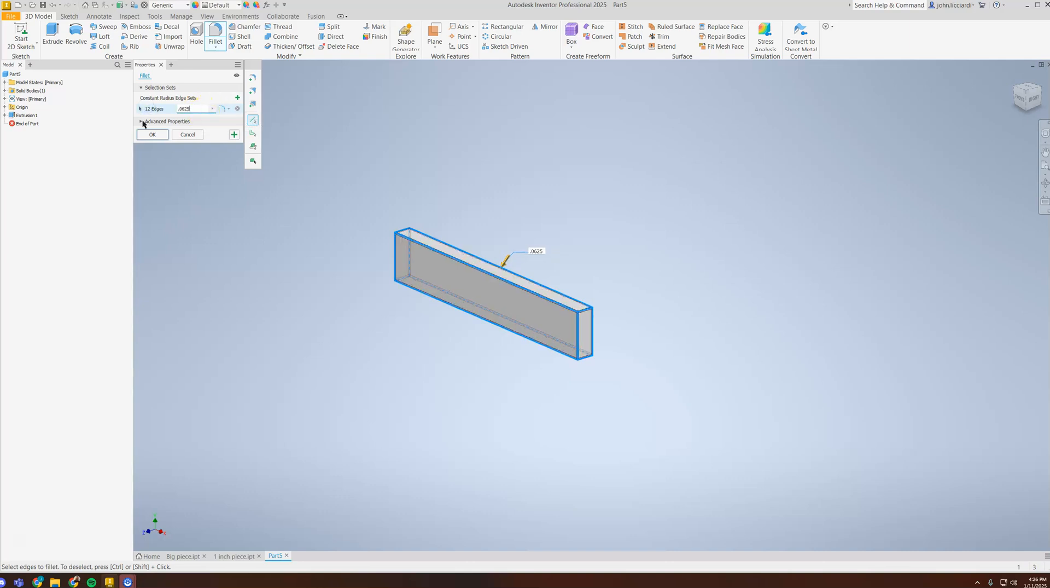
pyautogui.press('Return')
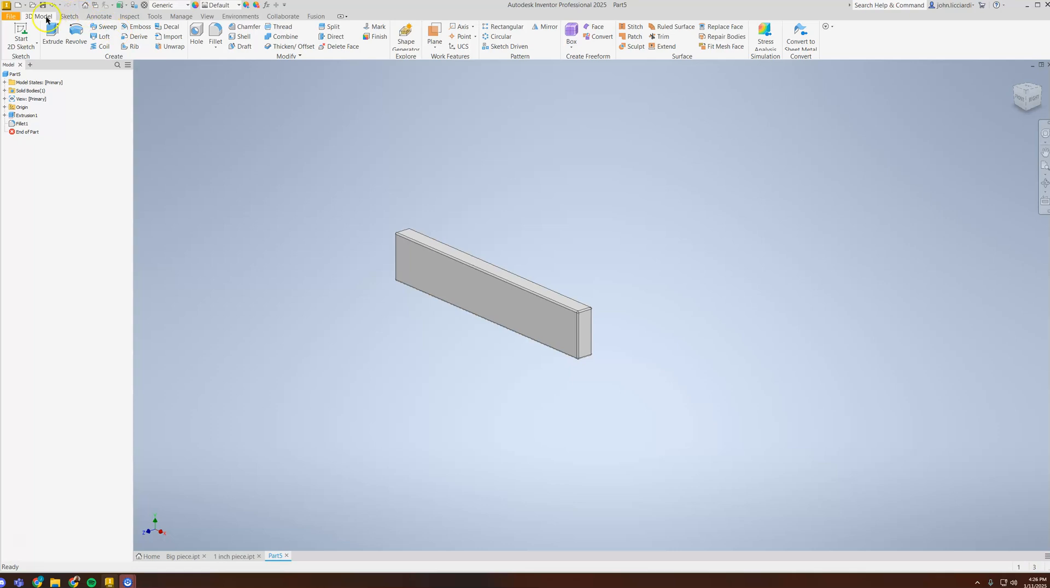
# Save the part as "Handle support" in the tray project folder
pyautogui.click(10, 17)
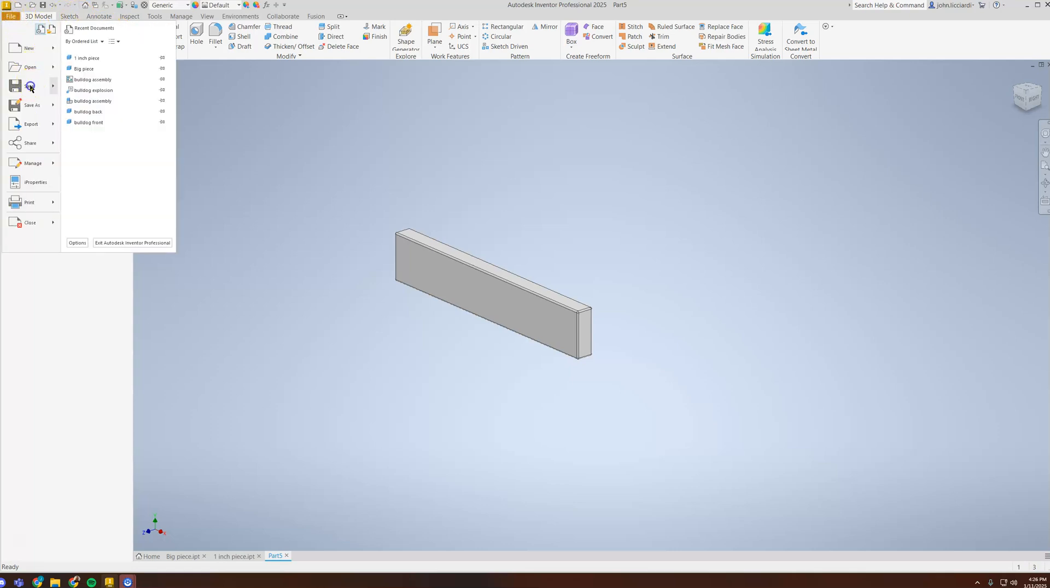
pyautogui.click(30, 87)
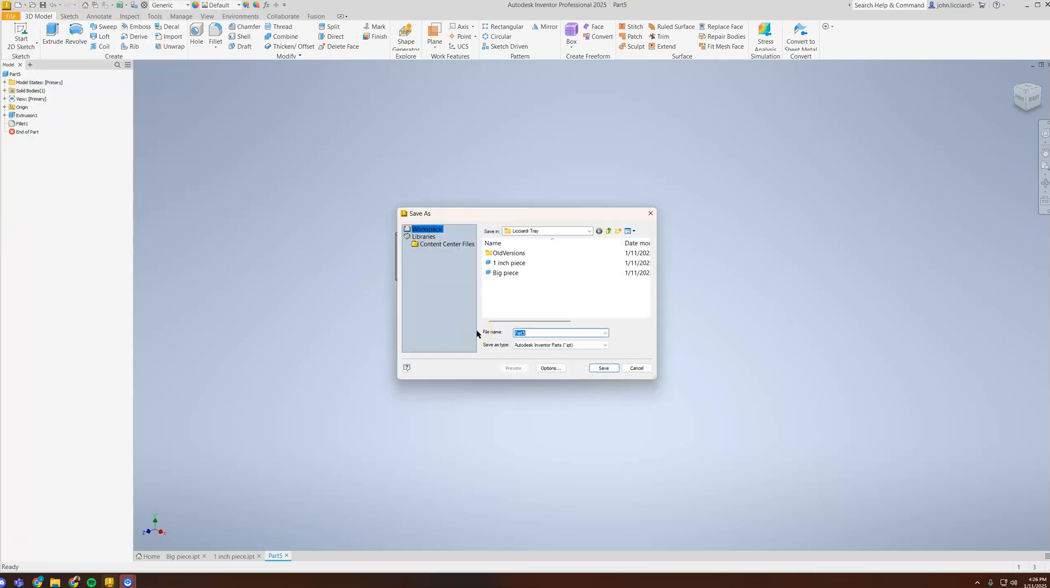
pyautogui.write('Handle suppor')
pyautogui.press('Return')
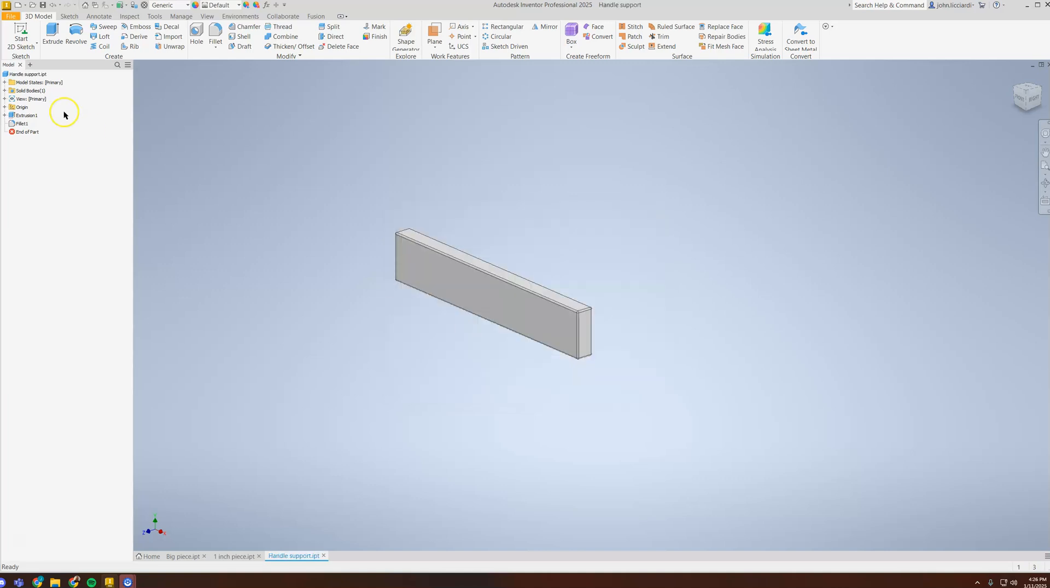
# Switch to the browser to review the part sizes in the Tray - 2022 cut list, and return to Inventor
pyautogui.click(73, 581)
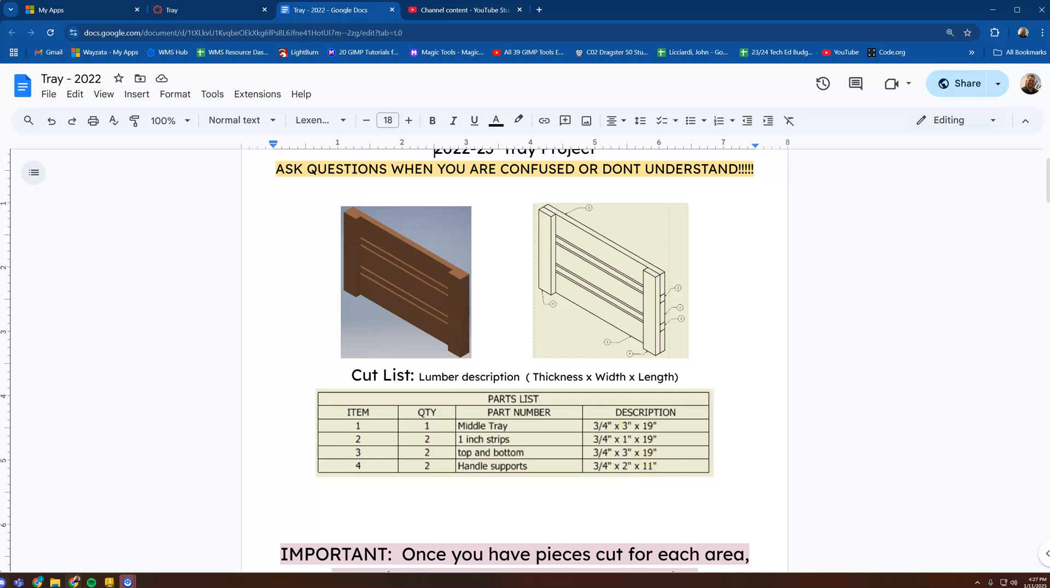
pyautogui.click(37, 581)
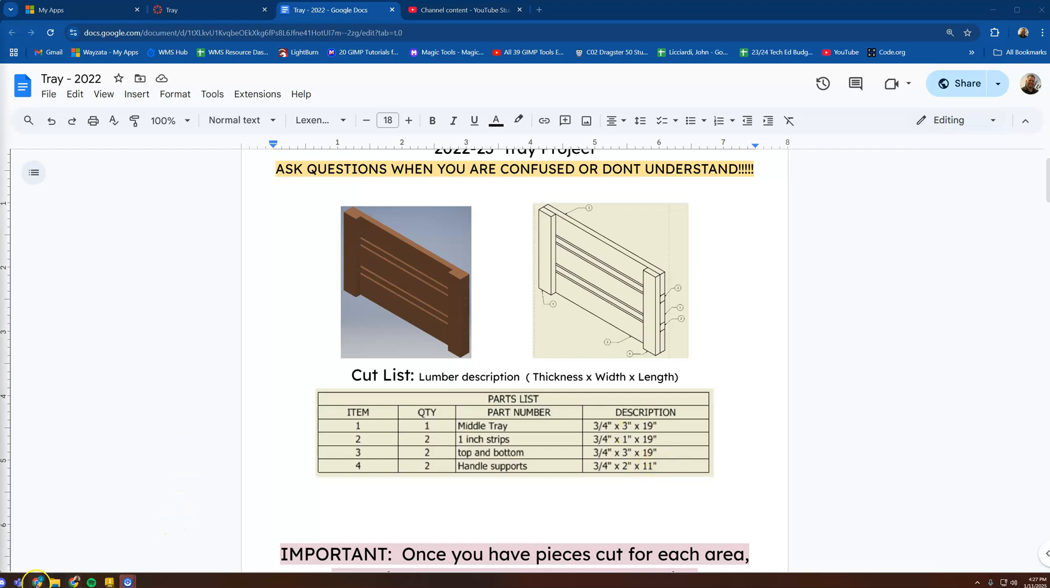
pyautogui.click(109, 581)
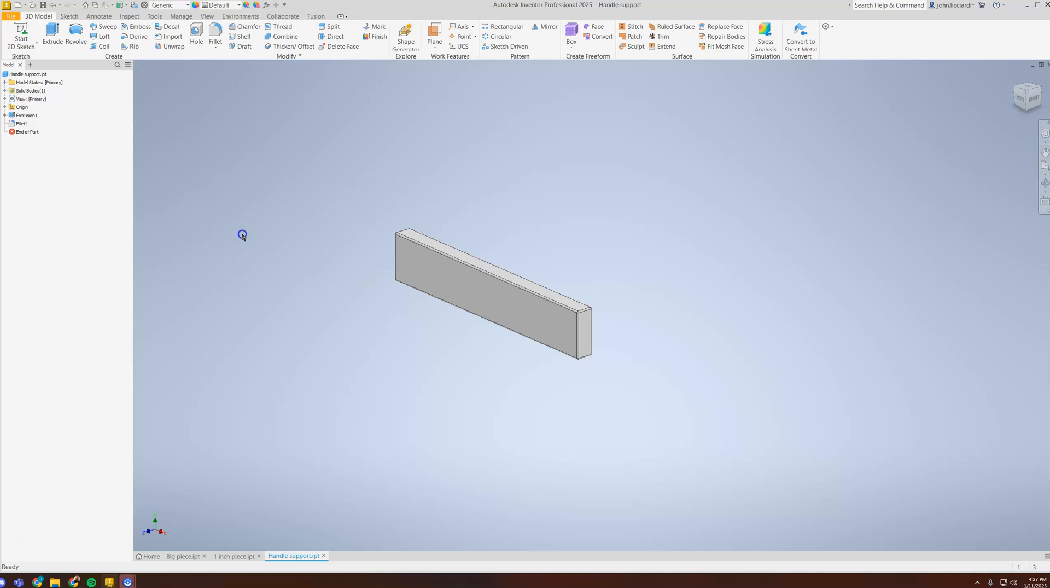
# Hide the Model browser and show it again
pyautogui.click(21, 65)
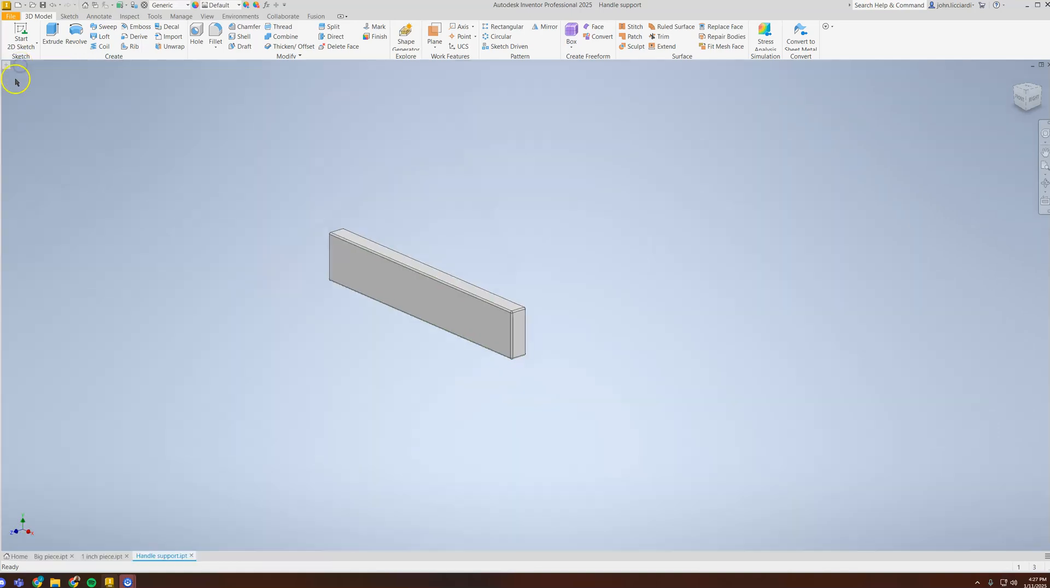
pyautogui.click(6, 65)
pyautogui.click(22, 74)
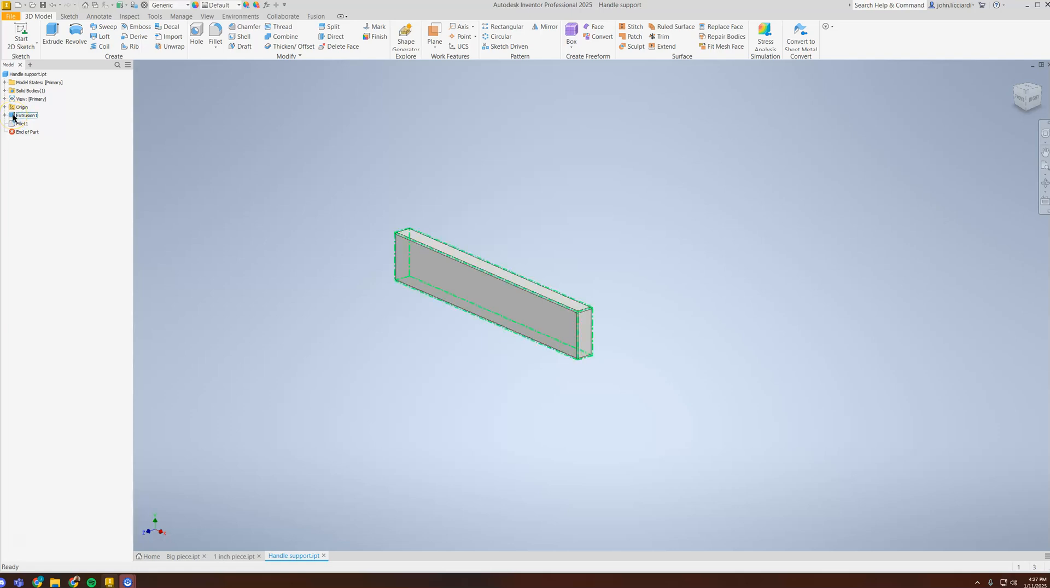
# Change the handle support's extrusion distance to 1.25 in and set it back to 0.75 in
pyautogui.doubleClick(13, 117)
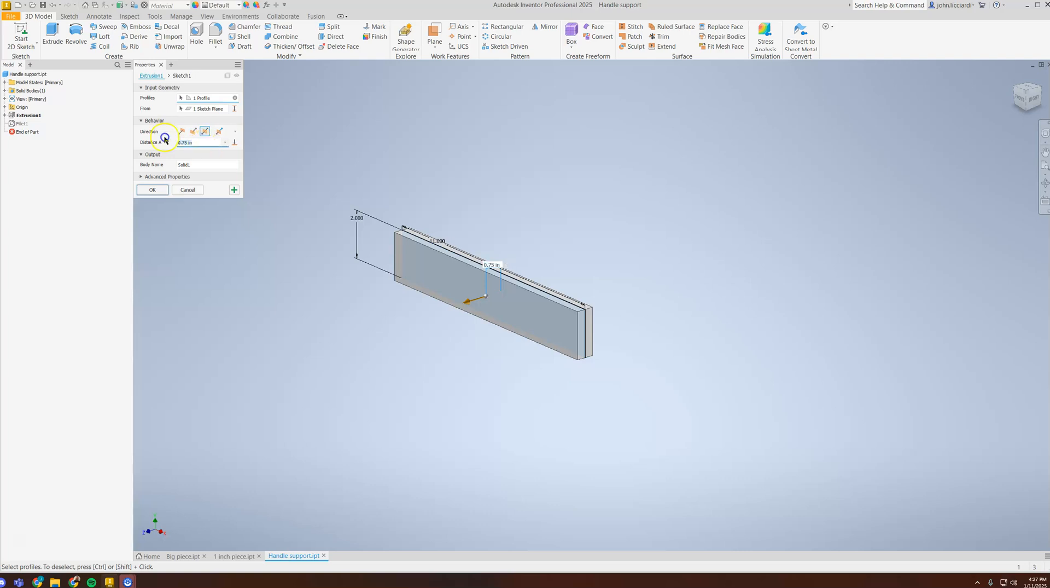
pyautogui.write('1.25')
pyautogui.press('Return')
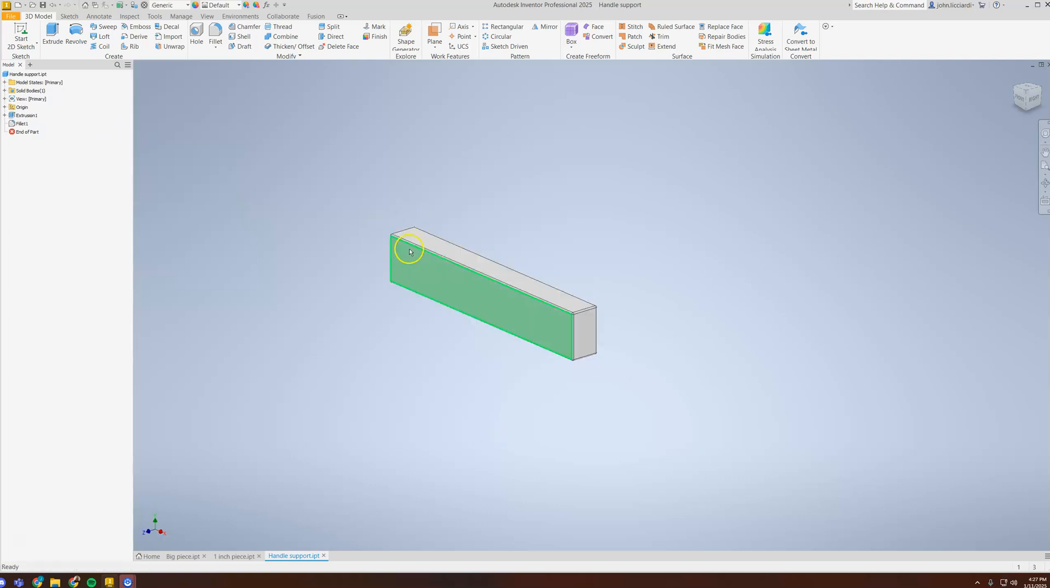
pyautogui.doubleClick(13, 117)
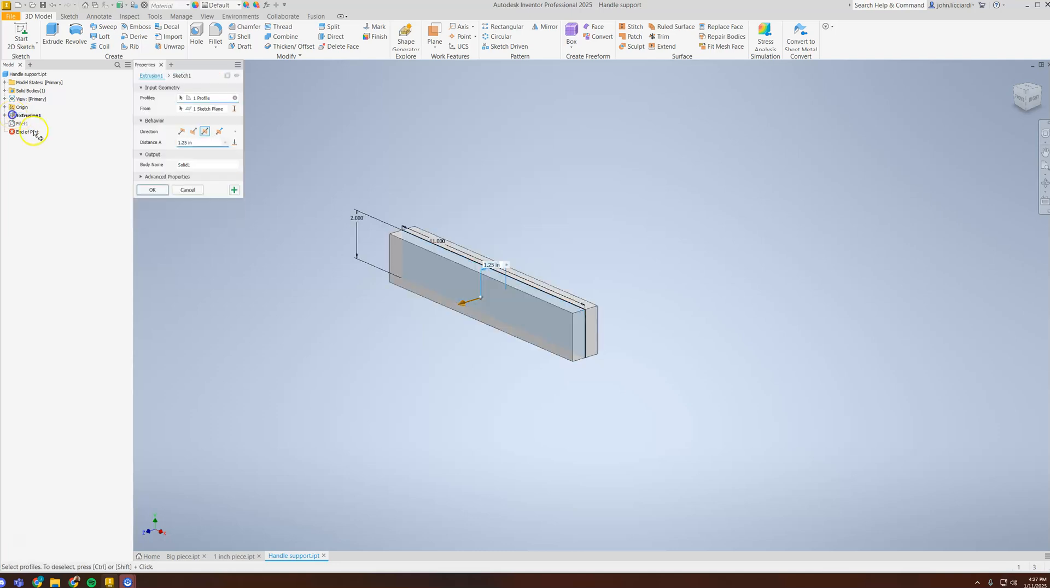
pyautogui.moveTo(201, 142); pyautogui.dragTo(171, 141)
pyautogui.write('.75')
pyautogui.press('Return')
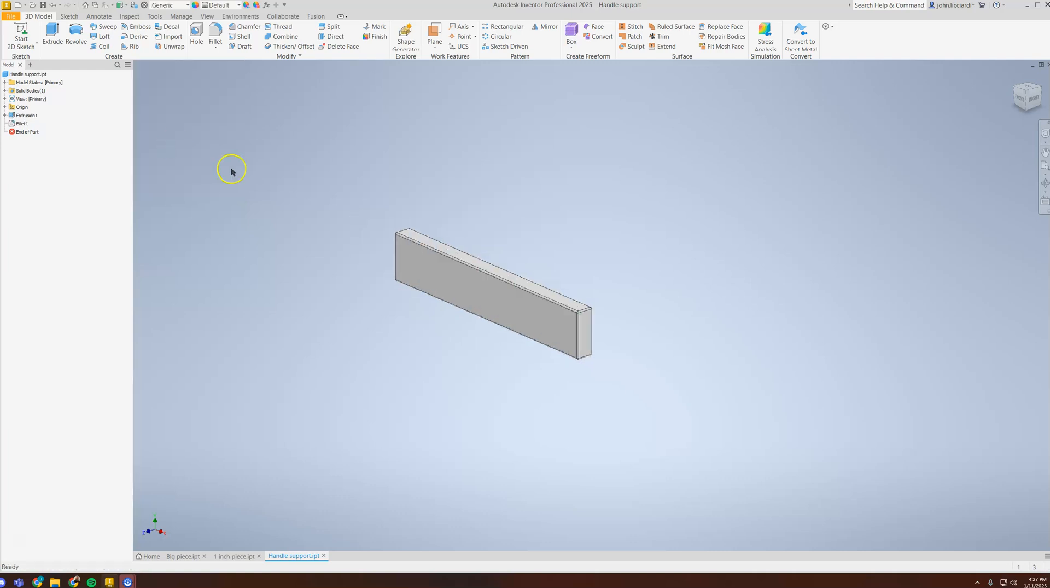
# Edit the extrusion's sketch, changing the rectangle's length to 19 in and back to 11 in, and finish the sketch
pyautogui.click(5, 116)
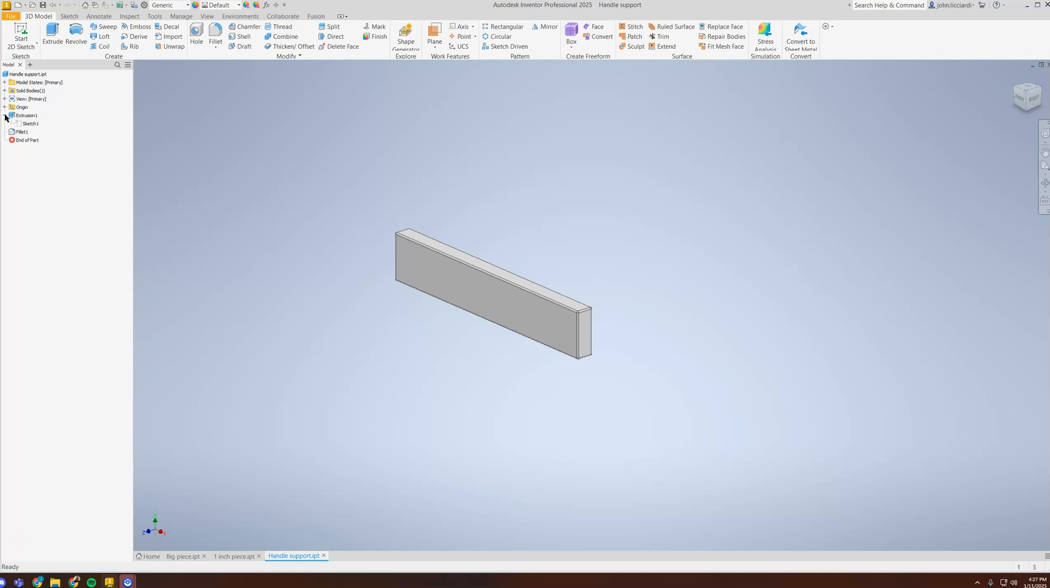
pyautogui.doubleClick(22, 123)
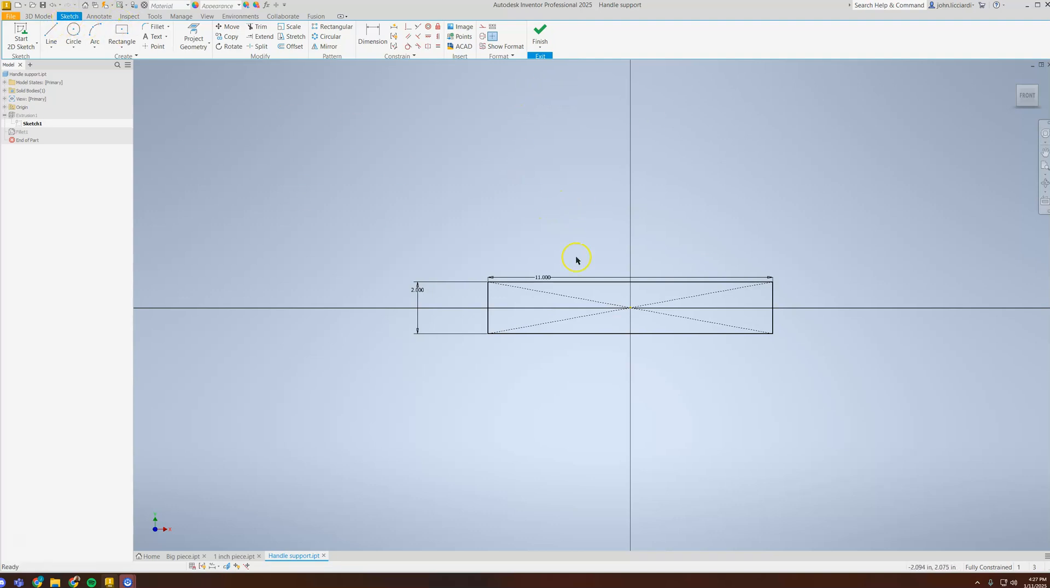
pyautogui.doubleClick(544, 277)
pyautogui.write('19')
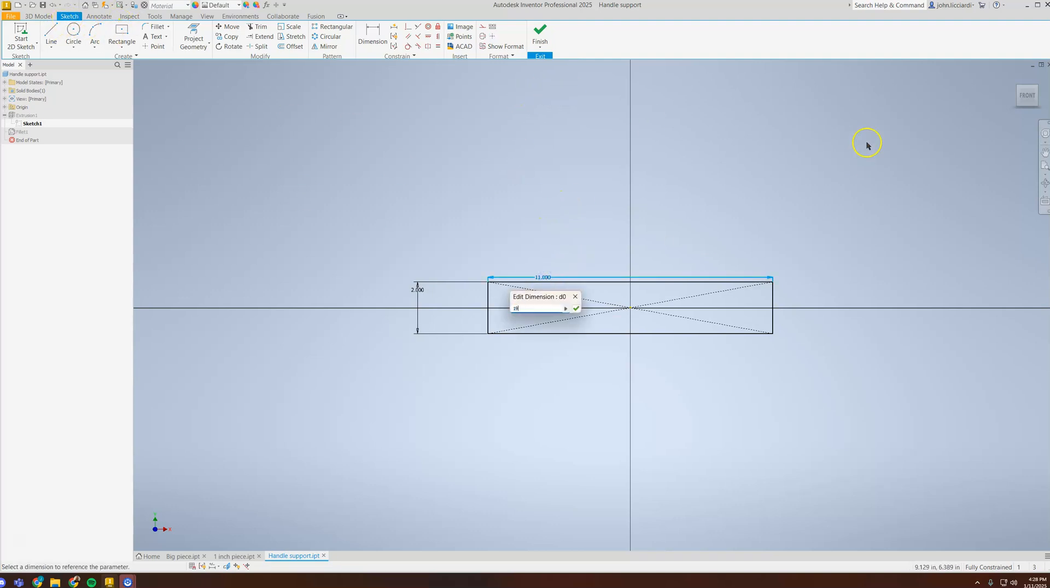
pyautogui.press('Return')
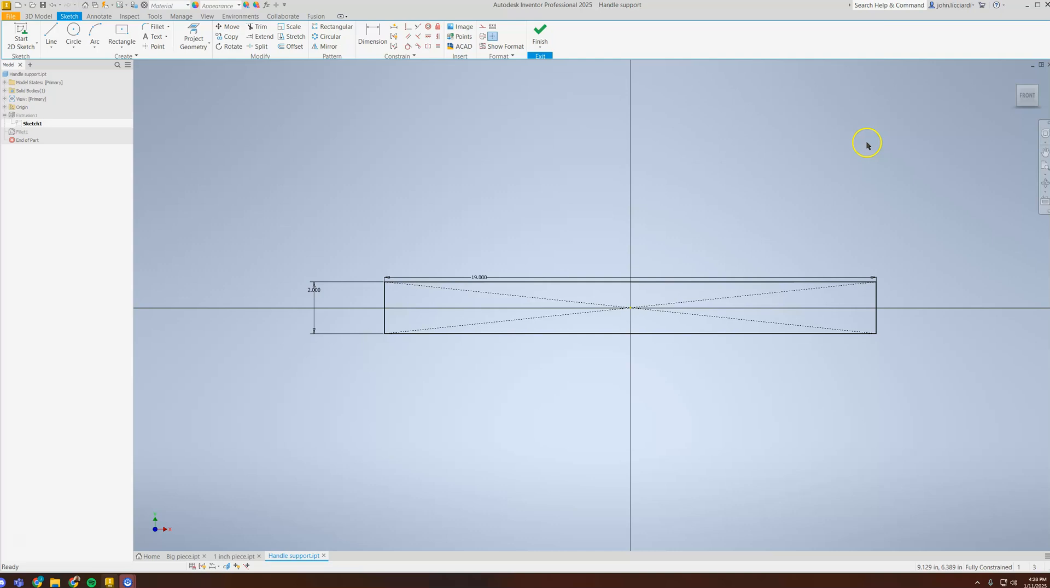
pyautogui.doubleClick(484, 279)
pyautogui.write('11')
pyautogui.press('Return')
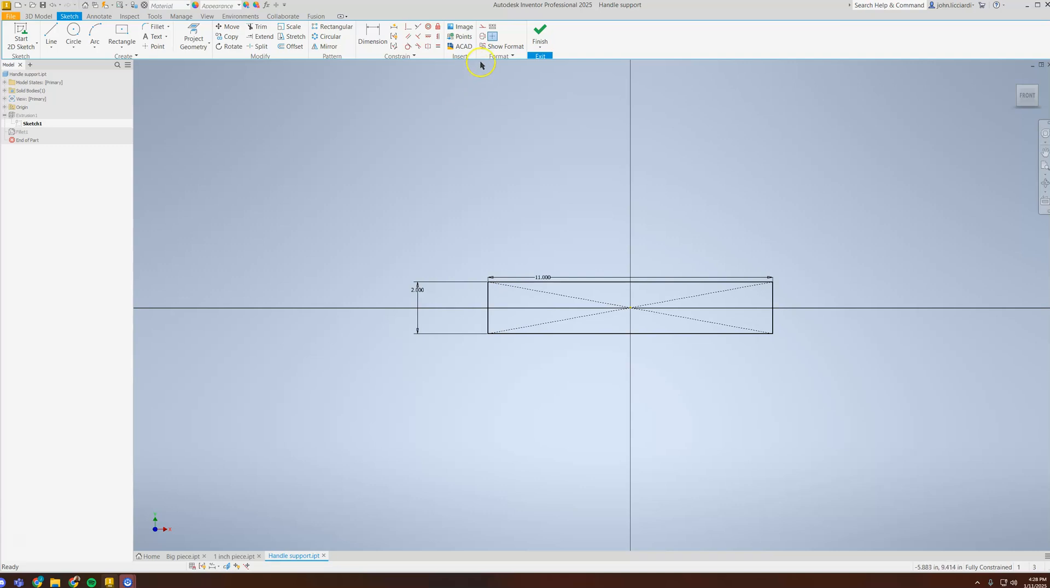
pyautogui.click(546, 41)
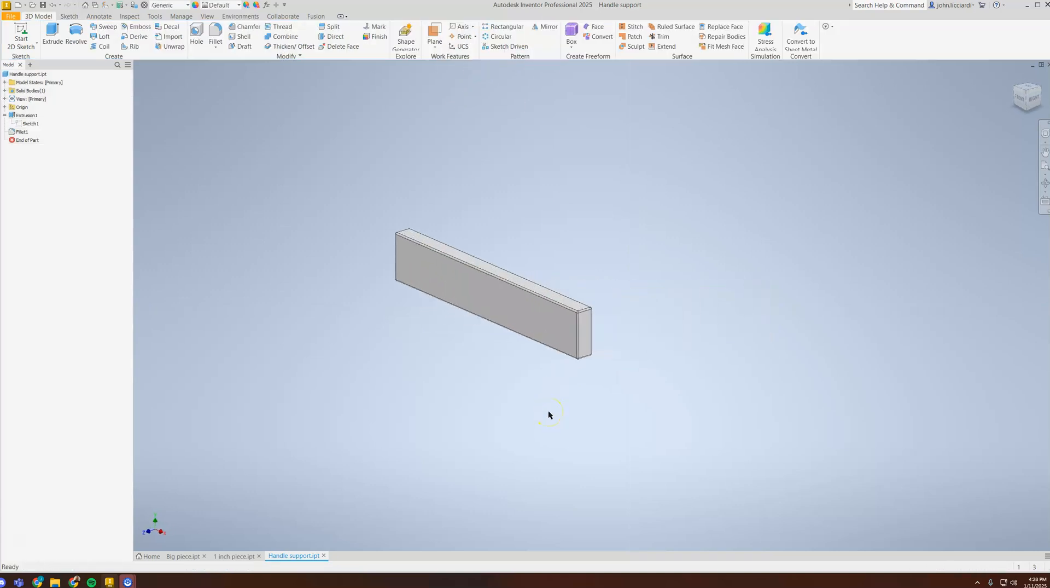
# Open the handle support's fillet settings for review and leave them without making changes
pyautogui.doubleClick(12, 134)
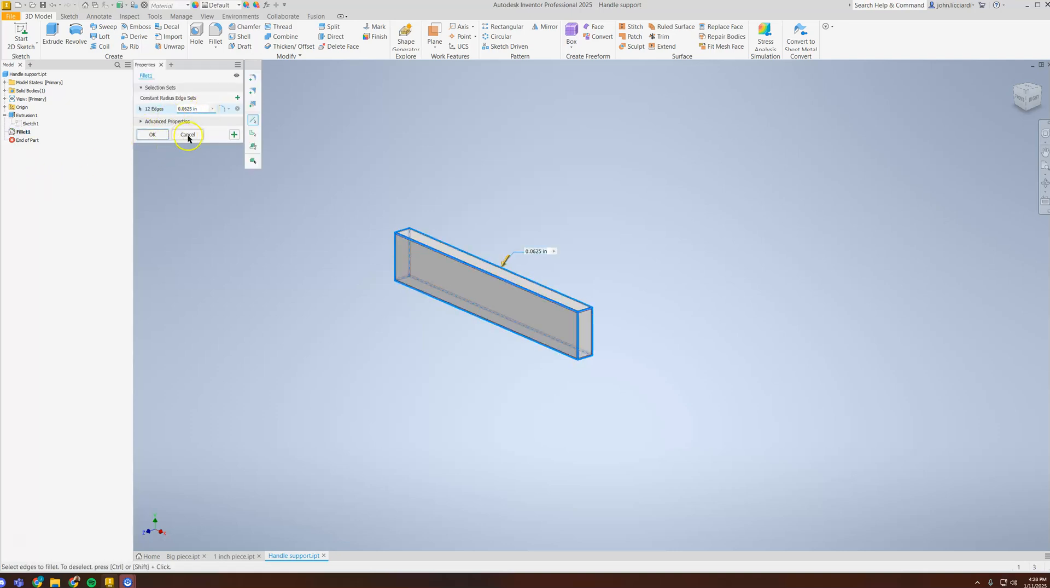
pyautogui.click(187, 134)
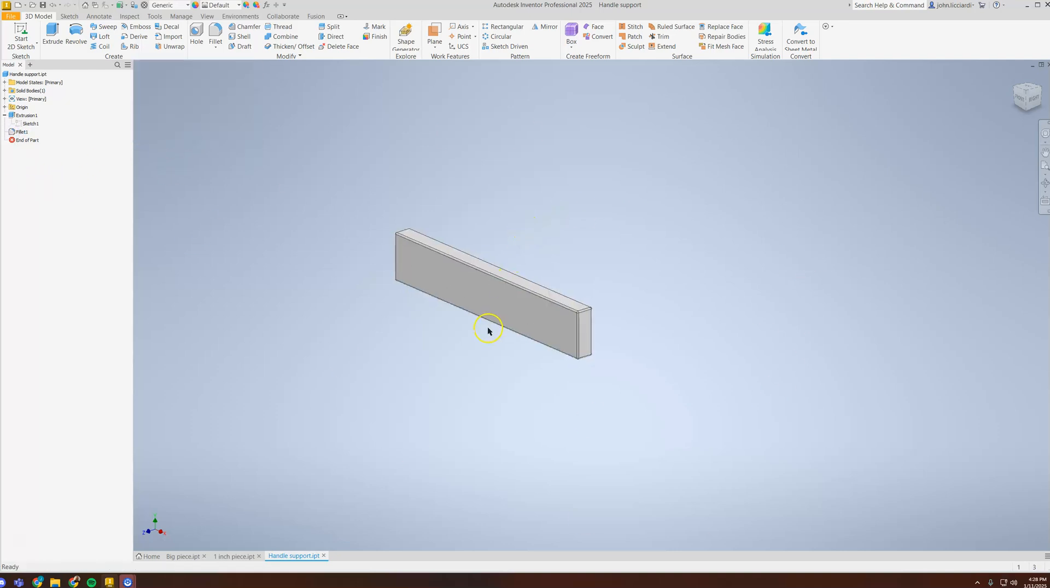